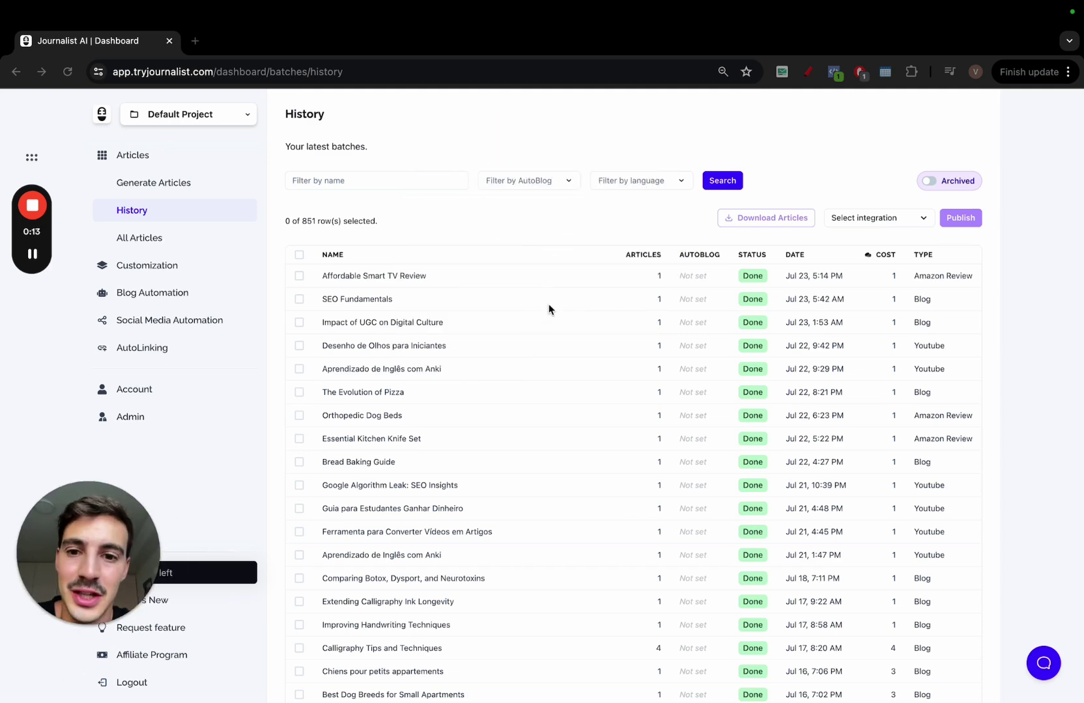
Step: Open the INSIGNIA 42-Inch Smart TV article from the Affordable Smart TV Review batch full page and create a revision
{"action": "left_click", "coordinate": [551, 287]}
{"action": "left_click", "coordinate": [513, 238]}
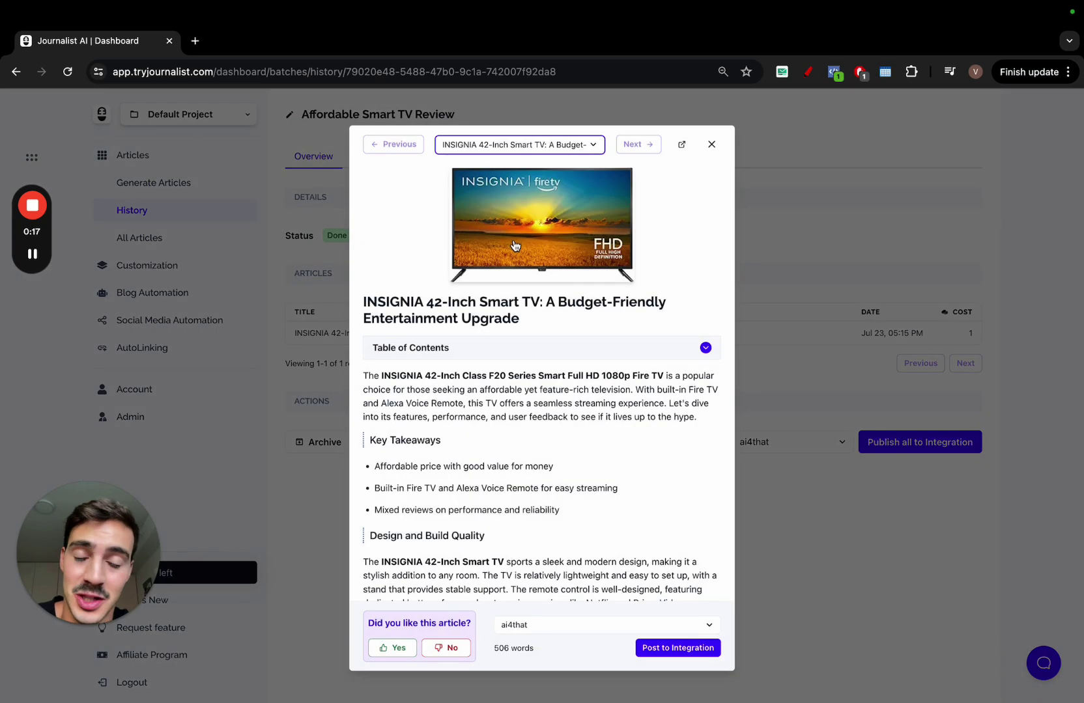
{"action": "left_click", "coordinate": [682, 146]}
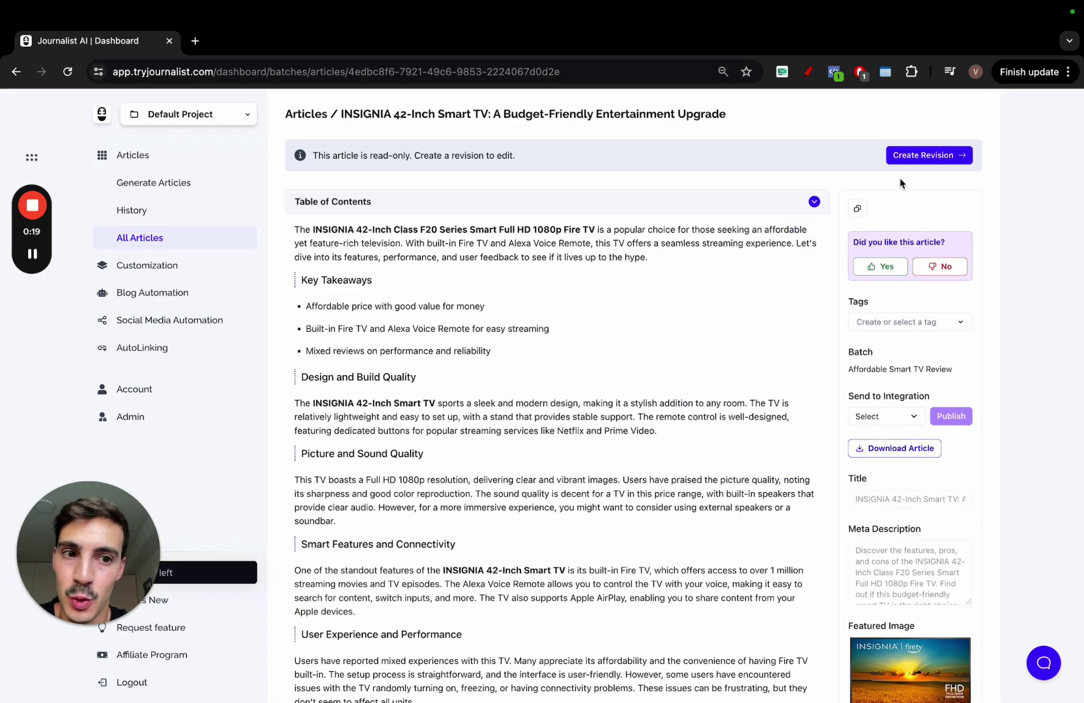
{"action": "left_click", "coordinate": [910, 162]}
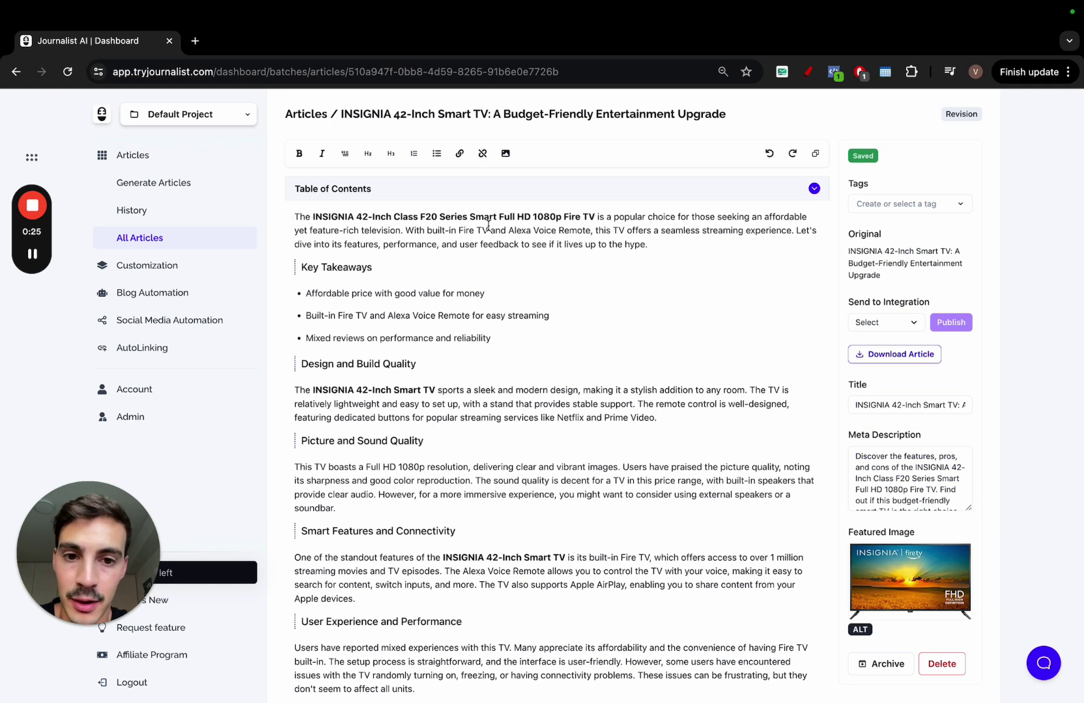
Step: Select the intro paragraph, look through its Rewrite and Add Keywords options, then dismiss them
{"action": "left_click_drag", "start_coordinate": [650, 246], "coordinate": [297, 221]}
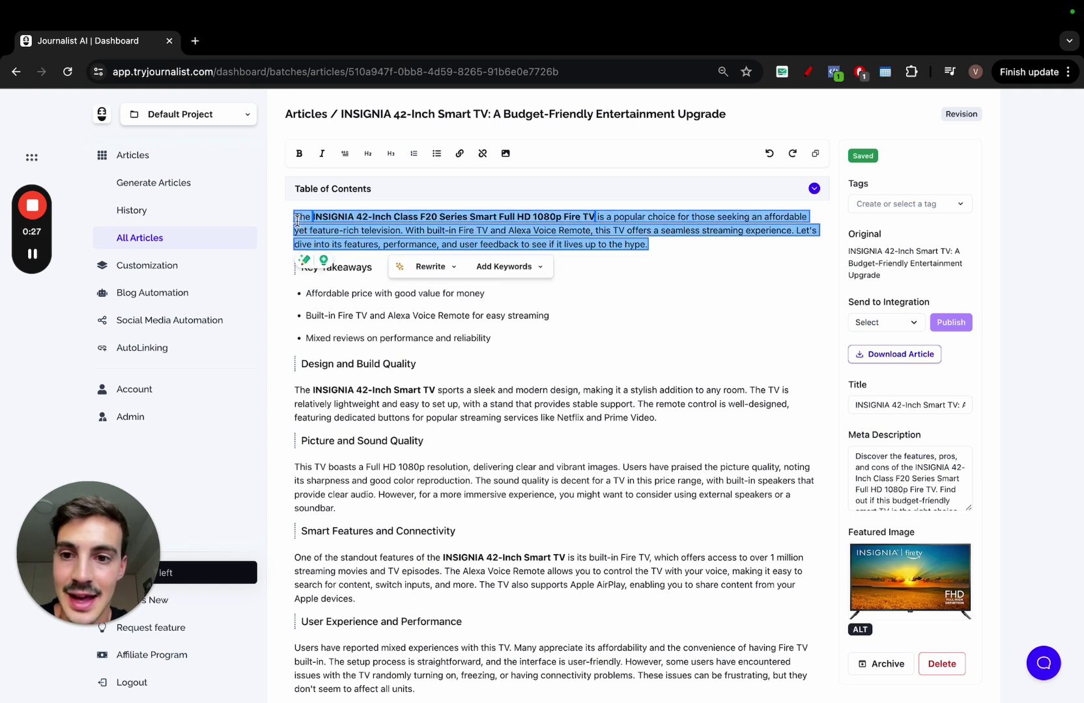
{"action": "left_click", "coordinate": [440, 268]}
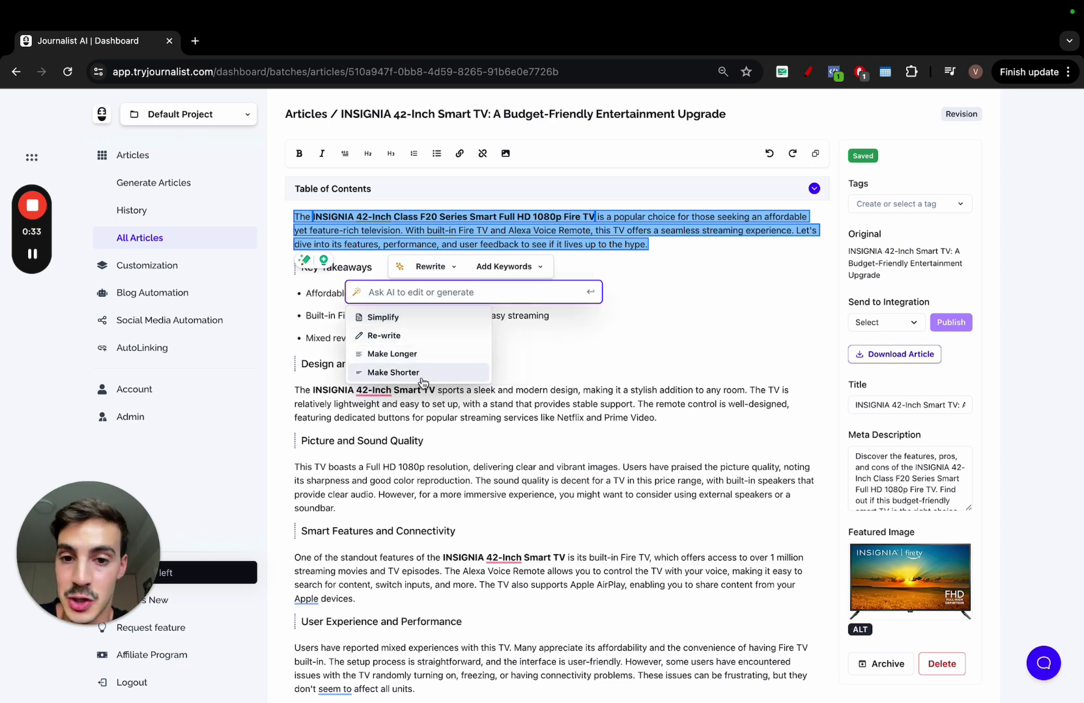
{"action": "left_click", "coordinate": [514, 270]}
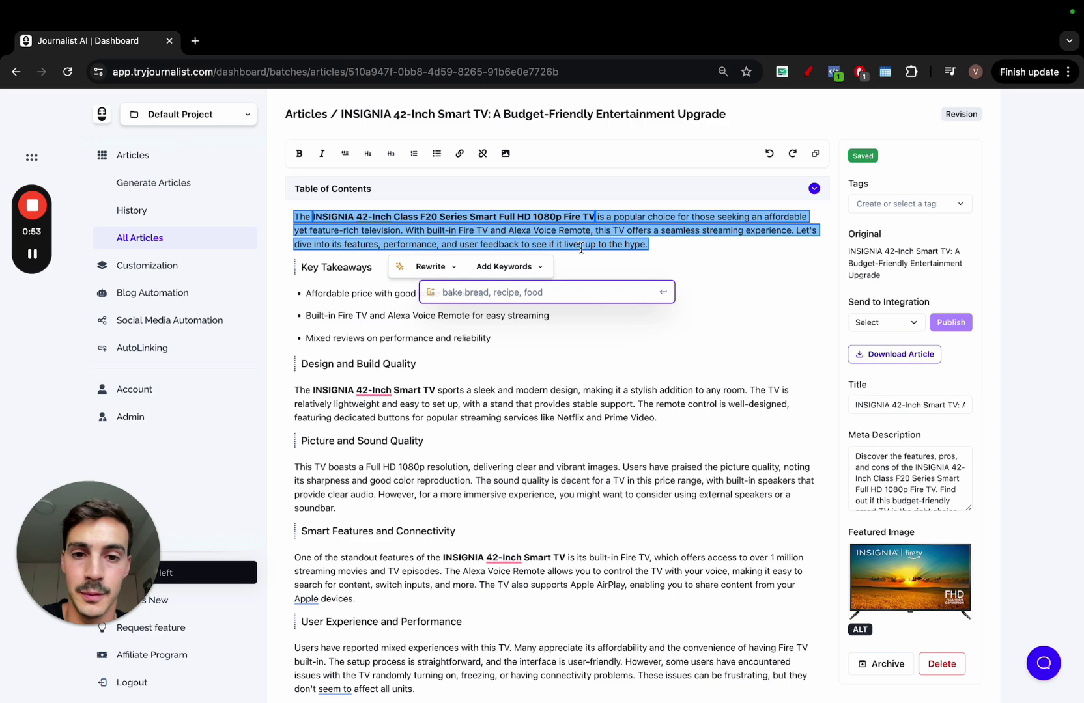
{"action": "left_click", "coordinate": [569, 353]}
Step: Lengthen the 'This TV boasts…' sentence with Rewrite > Make Longer and accept the result
{"action": "scroll", "coordinate": [567, 353], "scroll_direction": "down", "scroll_amount": 2}
{"action": "scroll", "coordinate": [568, 353], "scroll_direction": "down", "scroll_amount": 3}
{"action": "left_click_drag", "start_coordinate": [620, 308], "coordinate": [291, 312]}
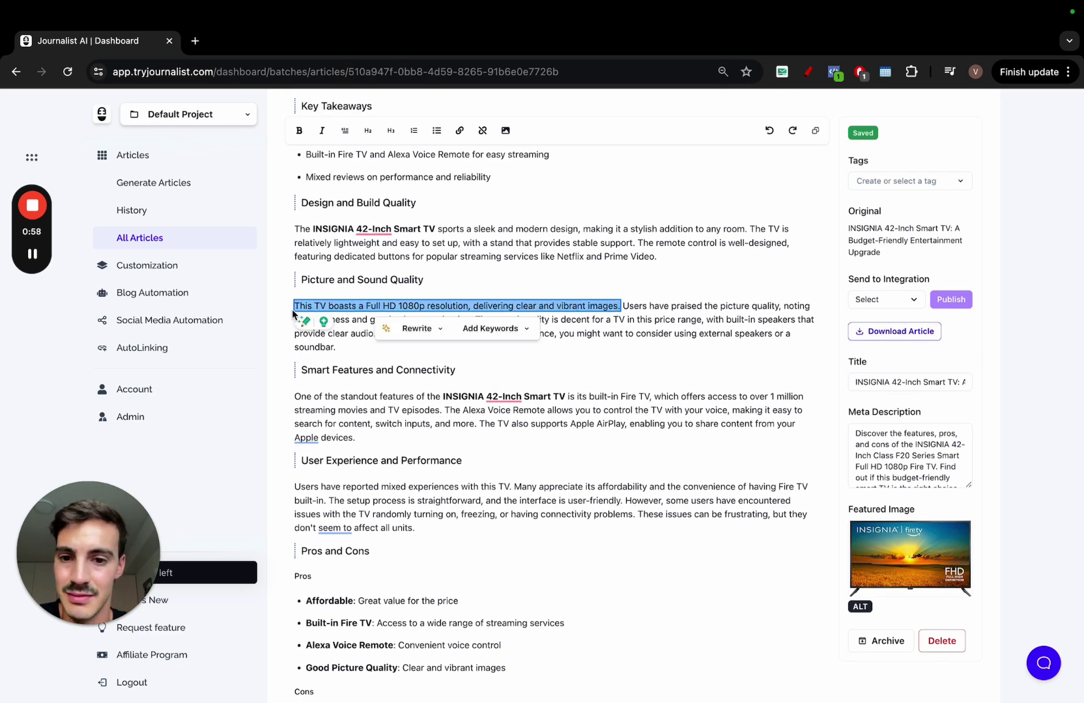
{"action": "left_click", "coordinate": [420, 329]}
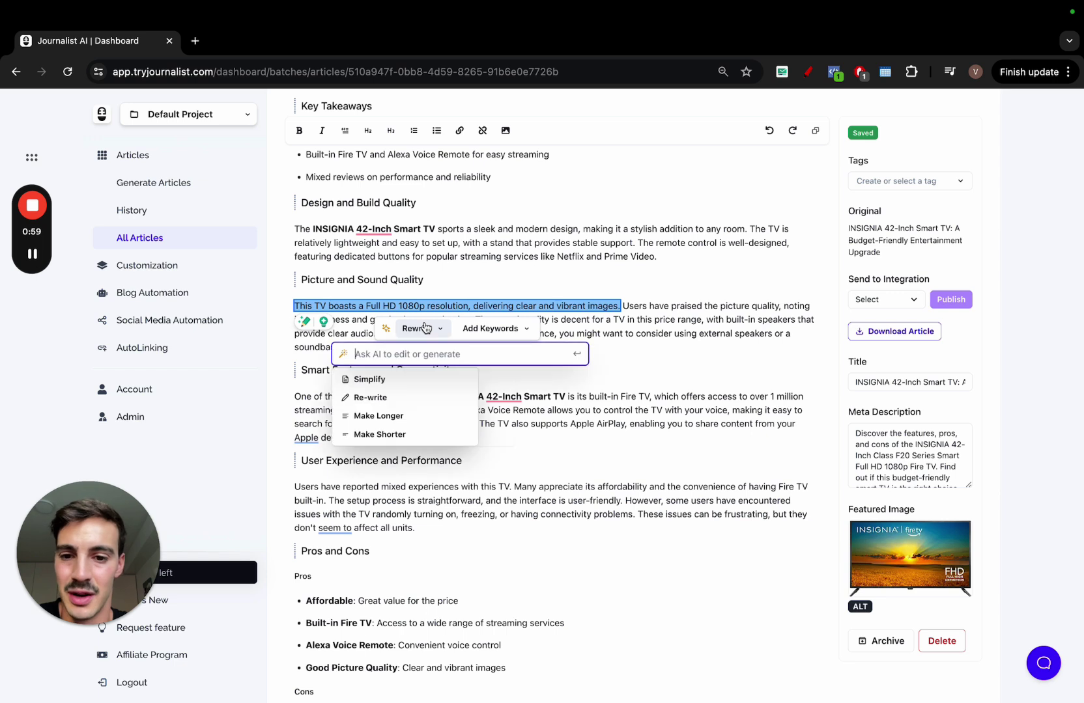
{"action": "left_click", "coordinate": [407, 417]}
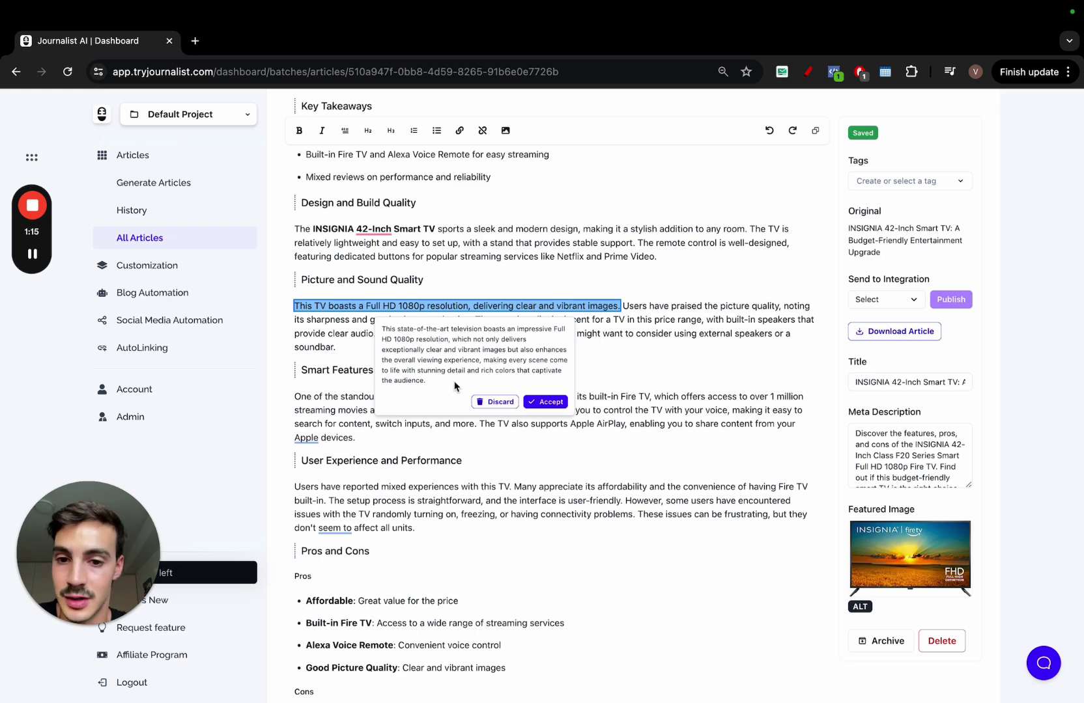
{"action": "left_click", "coordinate": [526, 403]}
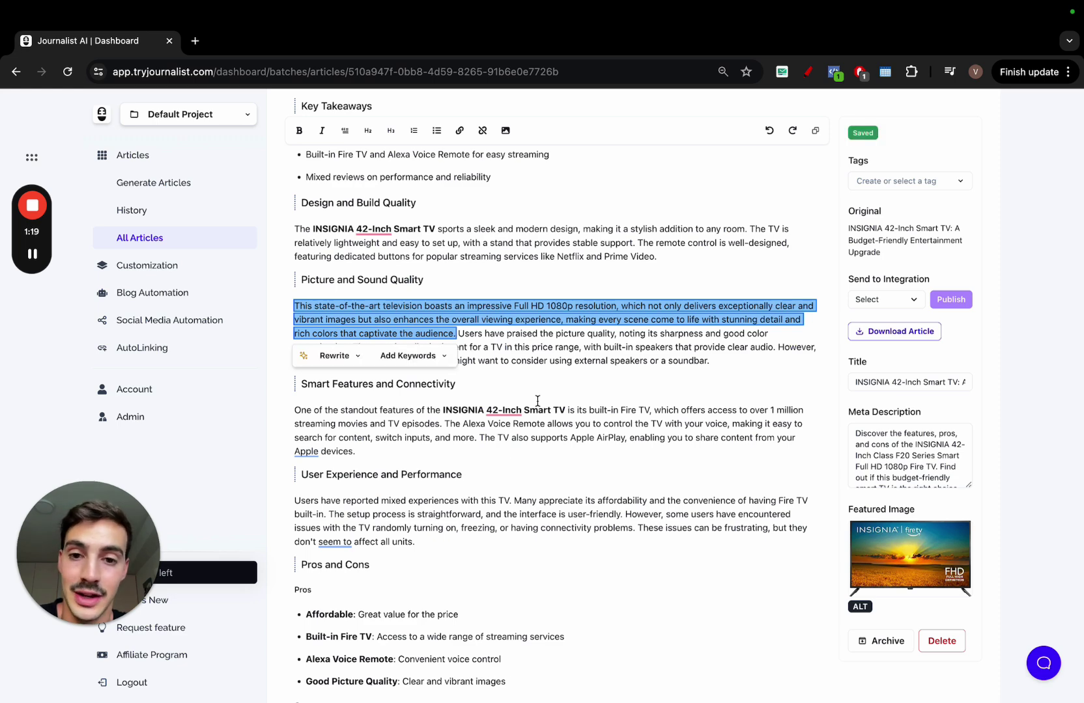
Step: Shorten the User Experience and Performance paragraph with Rewrite > Make Shorter and accept it
{"action": "scroll", "coordinate": [537, 401], "scroll_direction": "down", "scroll_amount": 3}
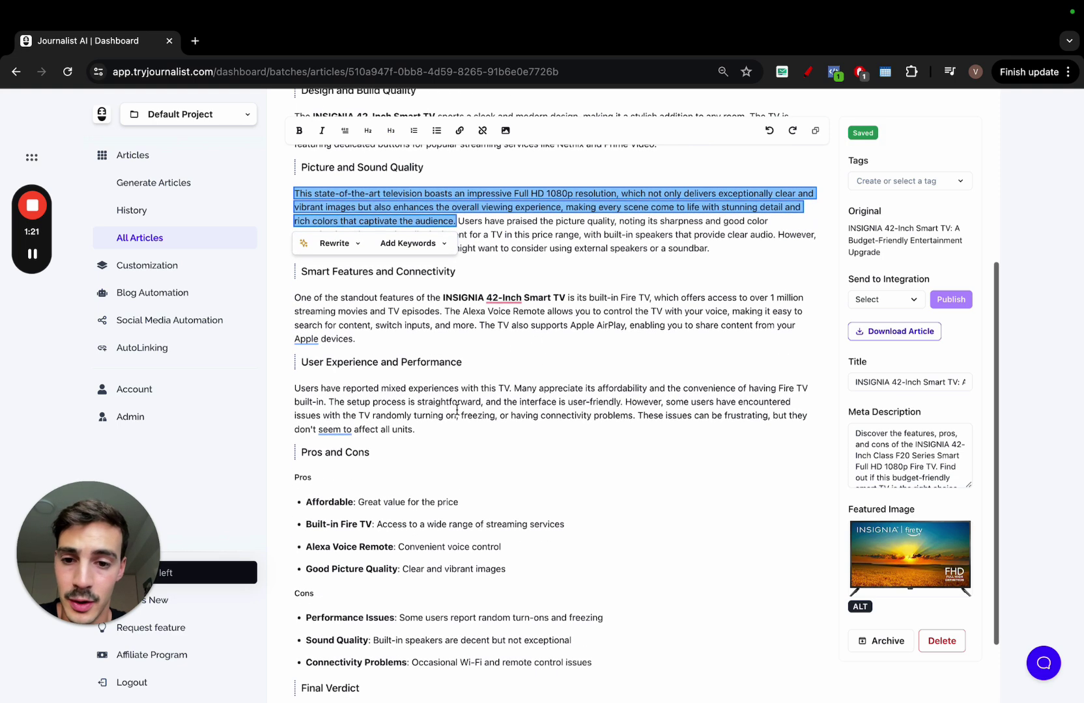
{"action": "triple_click", "coordinate": [457, 410]}
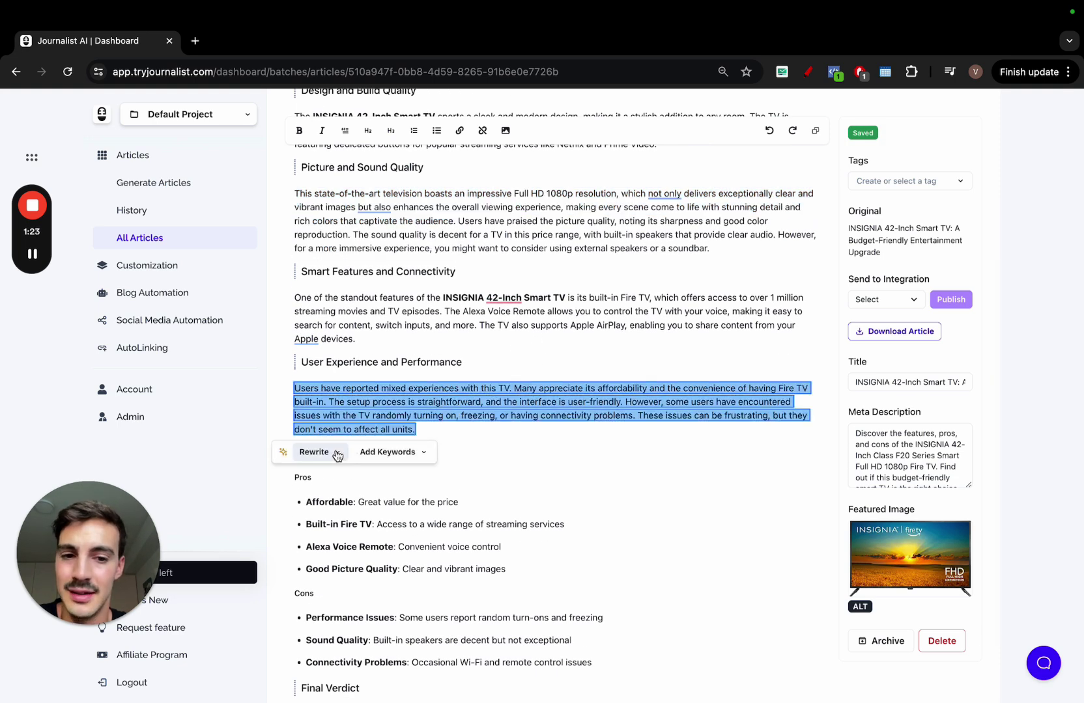
{"action": "left_click", "coordinate": [337, 456]}
{"action": "left_click", "coordinate": [310, 557]}
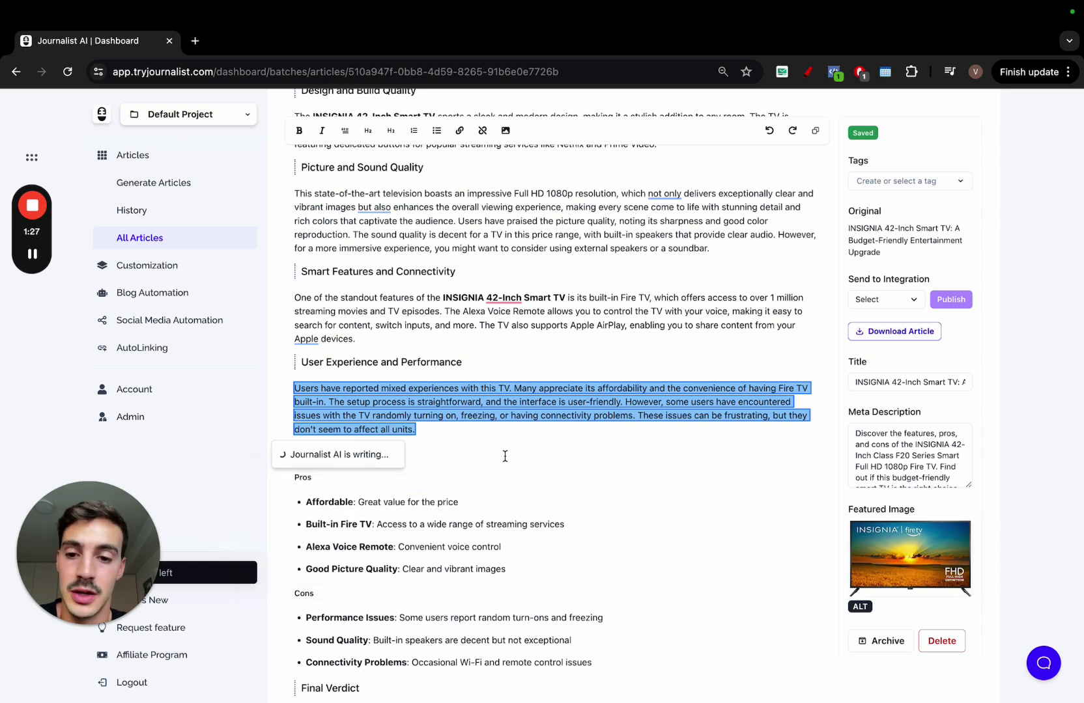
{"action": "left_click", "coordinate": [442, 515]}
Step: Reword the Alexa Voice Remote sentence with Rewrite > Re-write and accept the new wording
{"action": "scroll", "coordinate": [476, 368], "scroll_direction": "down", "scroll_amount": 2}
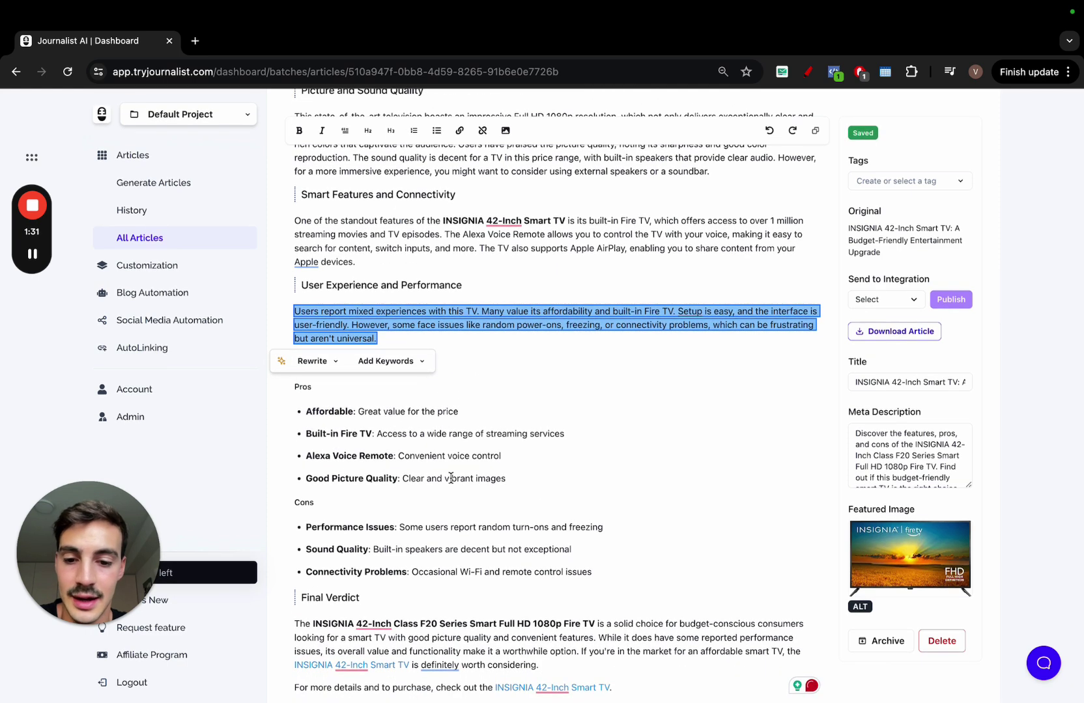
{"action": "scroll", "coordinate": [432, 397], "scroll_direction": "up", "scroll_amount": 2}
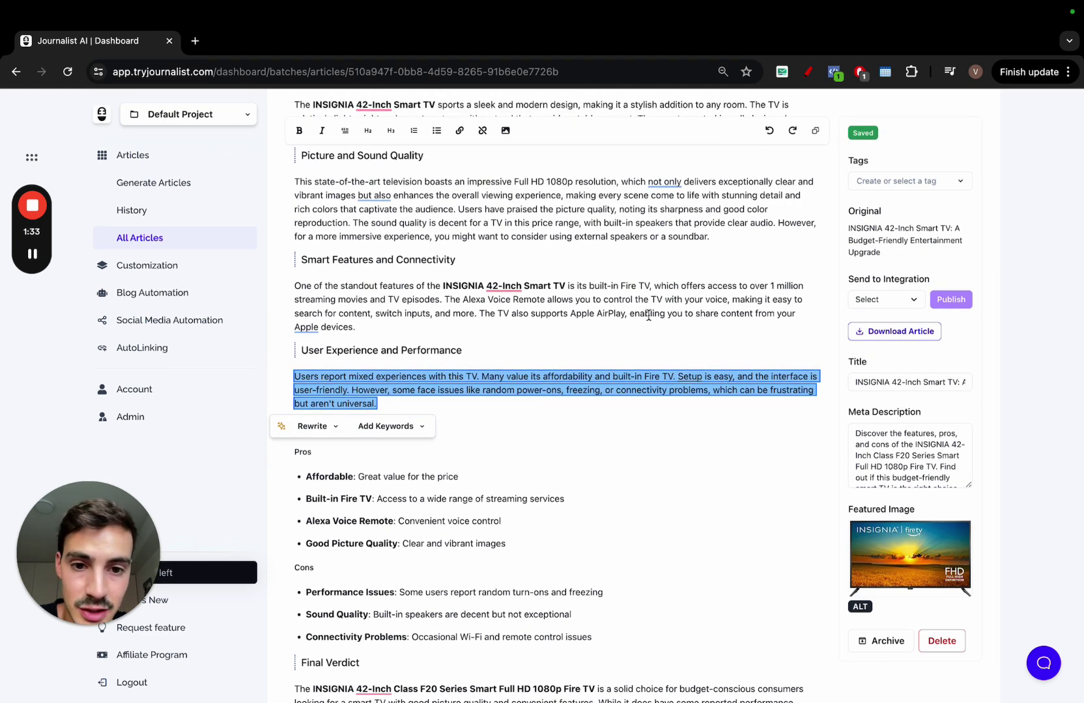
{"action": "left_click", "coordinate": [444, 300]}
{"action": "left_click_drag", "start_coordinate": [444, 300], "coordinate": [475, 314]}
{"action": "left_click", "coordinate": [449, 337]}
{"action": "left_click", "coordinate": [441, 408]}
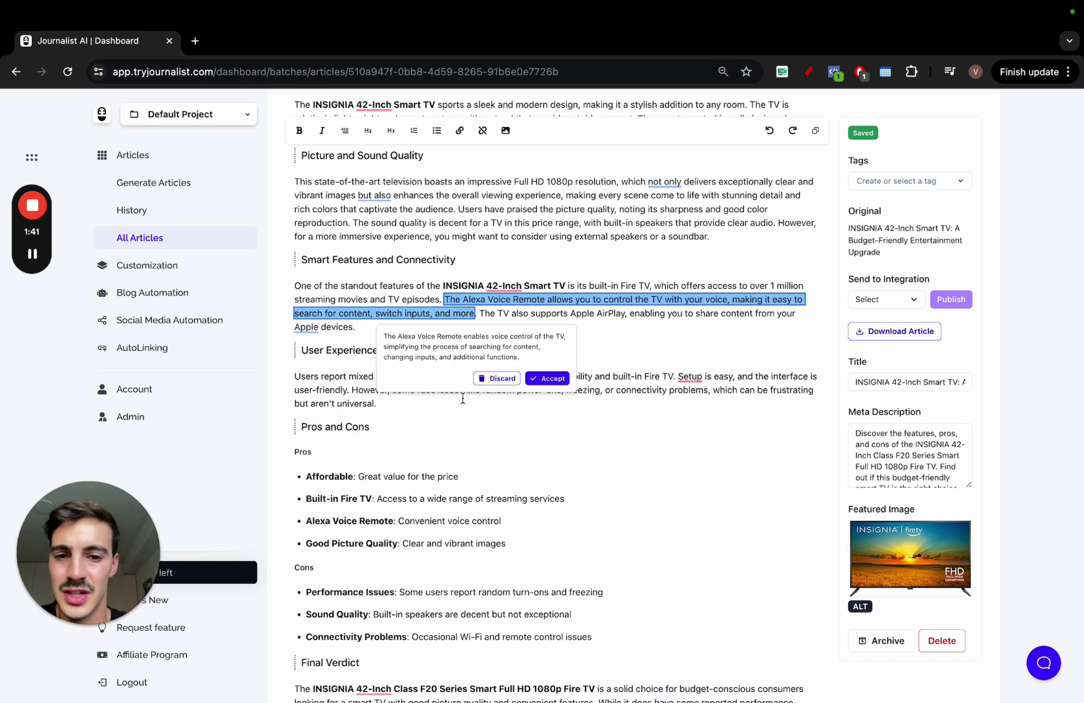
{"action": "left_click", "coordinate": [546, 379]}
{"action": "scroll", "coordinate": [541, 352], "scroll_direction": "up", "scroll_amount": 2}
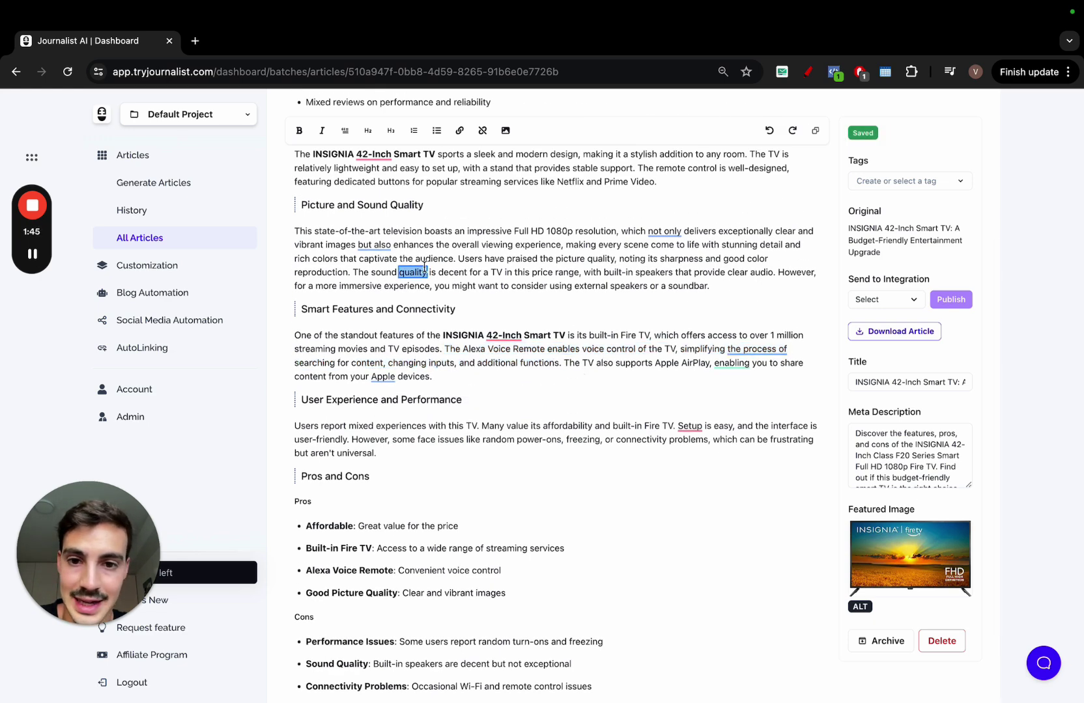
Step: Add the keyword 'LCD TV' to the Picture and Sound Quality paragraph and accept the rewrite
{"action": "triple_click", "coordinate": [425, 267]}
{"action": "left_click", "coordinate": [473, 314]}
{"action": "left_click", "coordinate": [536, 308]}
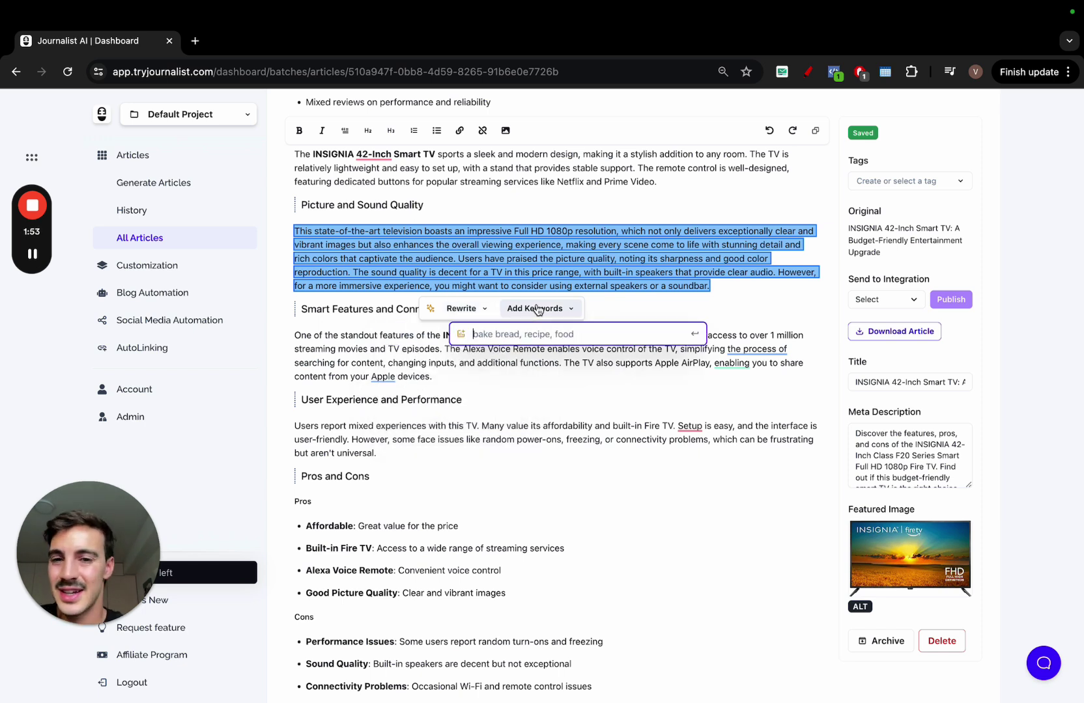
{"action": "scroll", "coordinate": [557, 239], "scroll_direction": "up", "scroll_amount": 5}
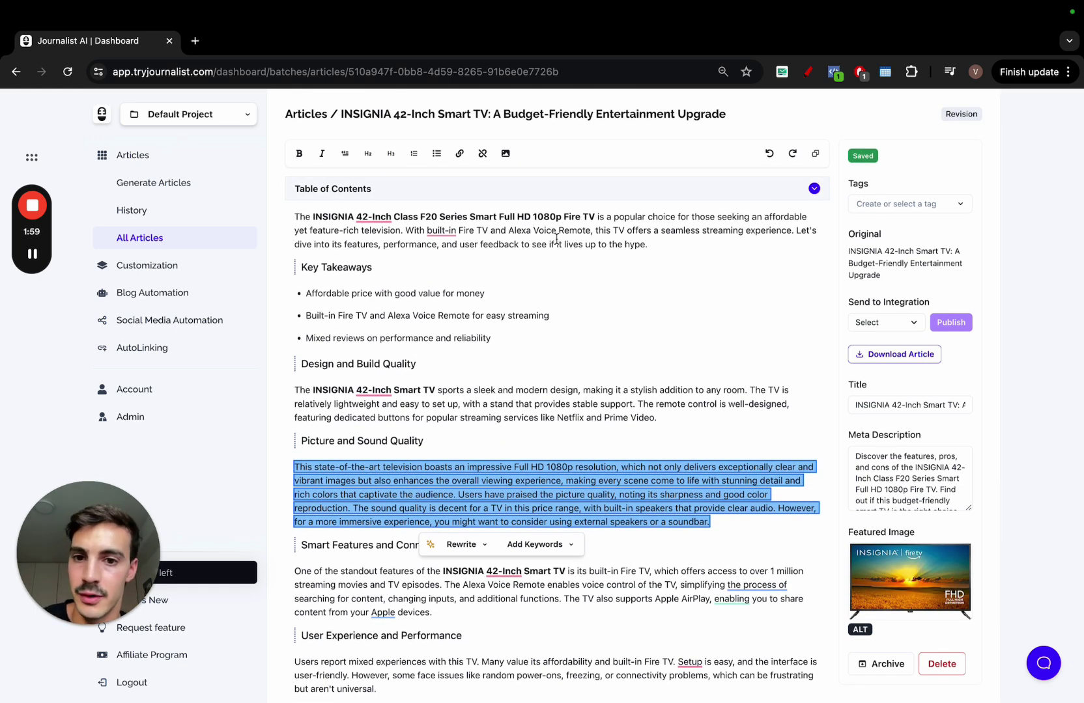
{"action": "scroll", "coordinate": [556, 240], "scroll_direction": "down", "scroll_amount": 1}
{"action": "left_click", "coordinate": [538, 470]}
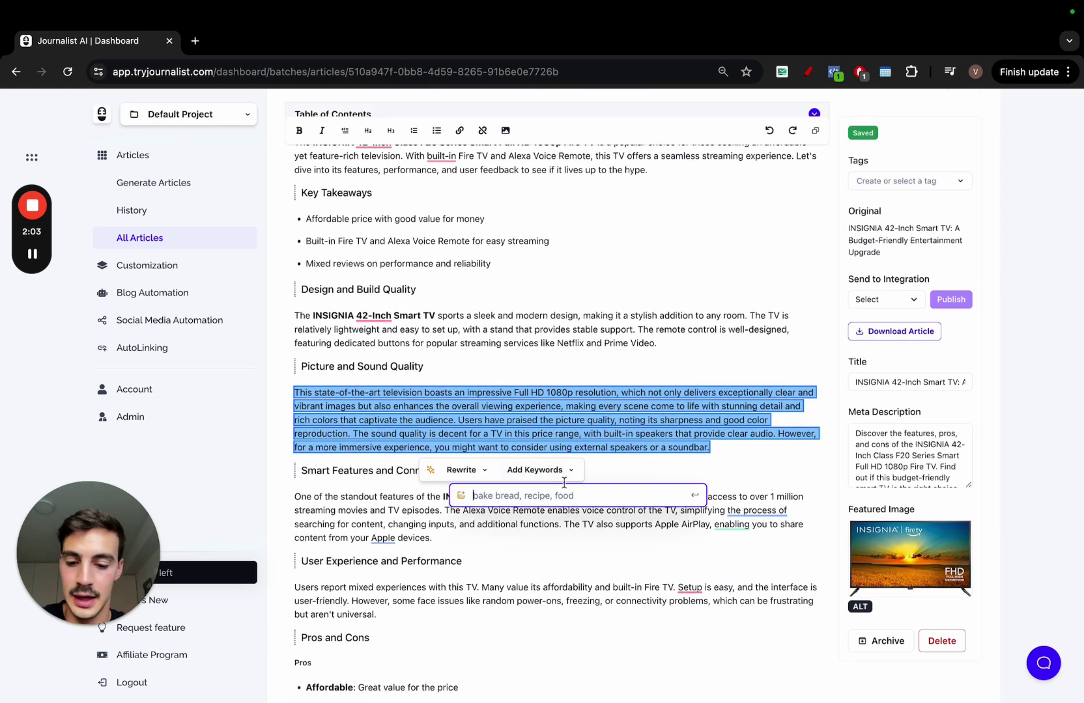
{"action": "type", "text": "LCD TV"}
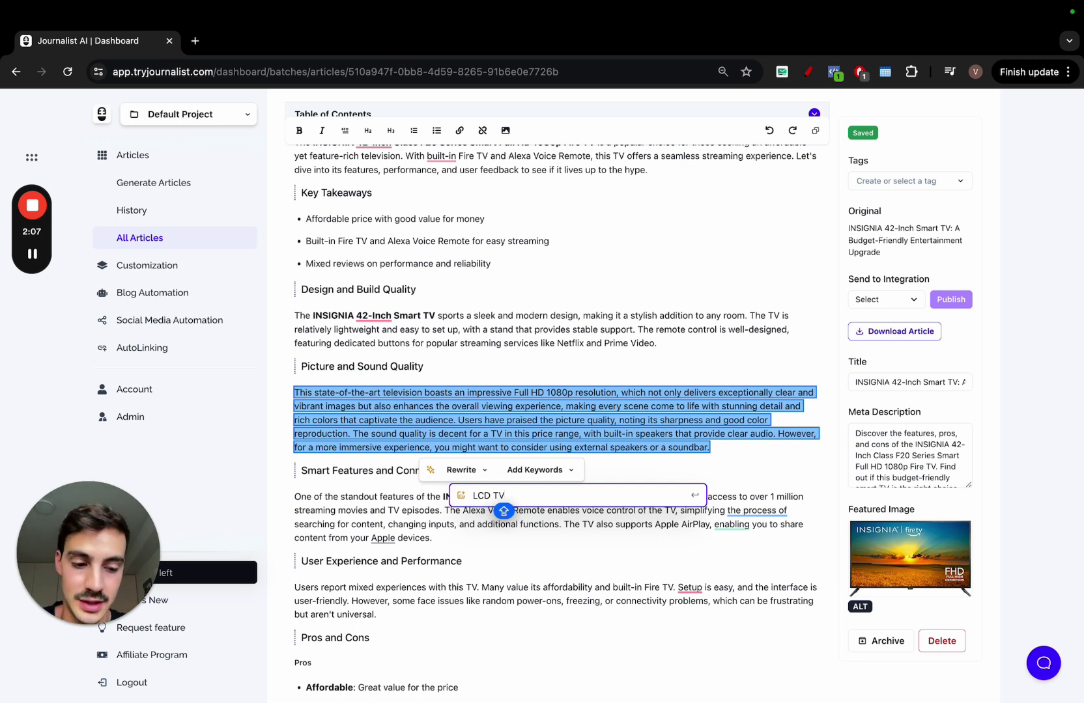
{"action": "key", "text": "Return"}
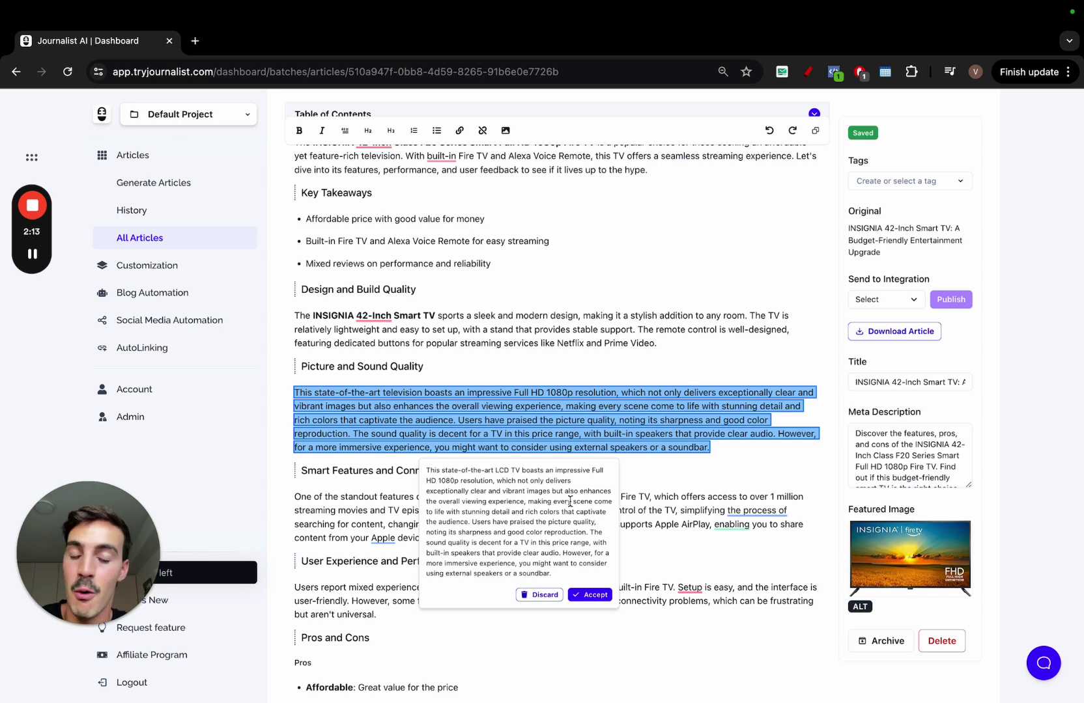
{"action": "left_click", "coordinate": [589, 594]}
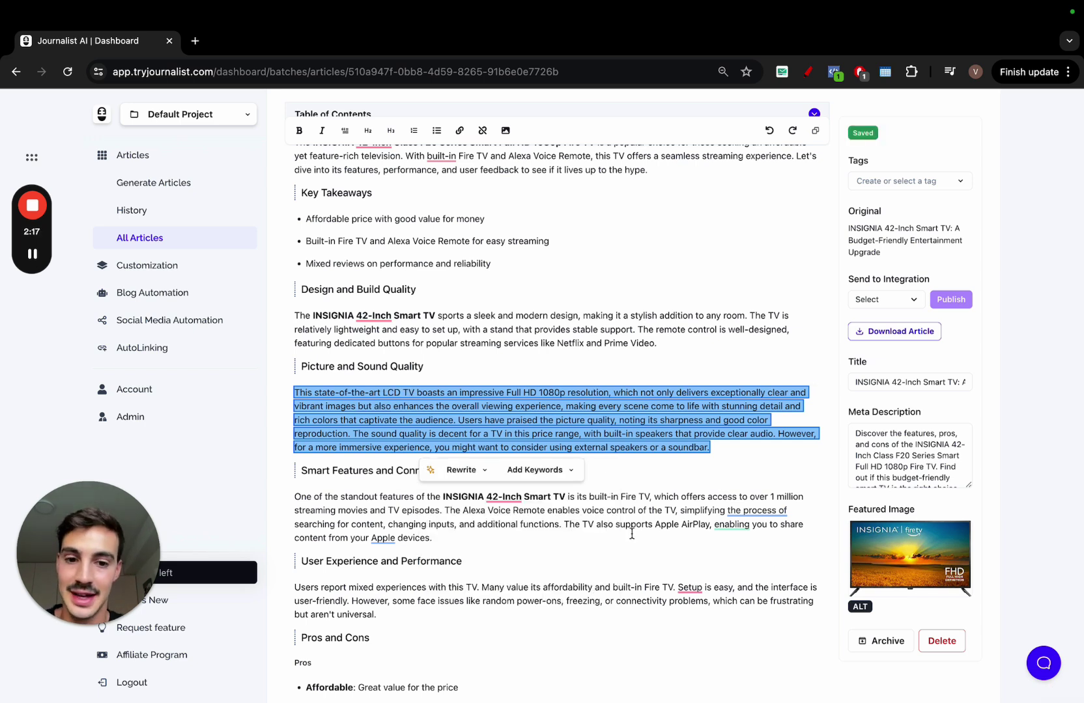
{"action": "left_click", "coordinate": [632, 534]}
{"action": "key", "text": "super+a"}
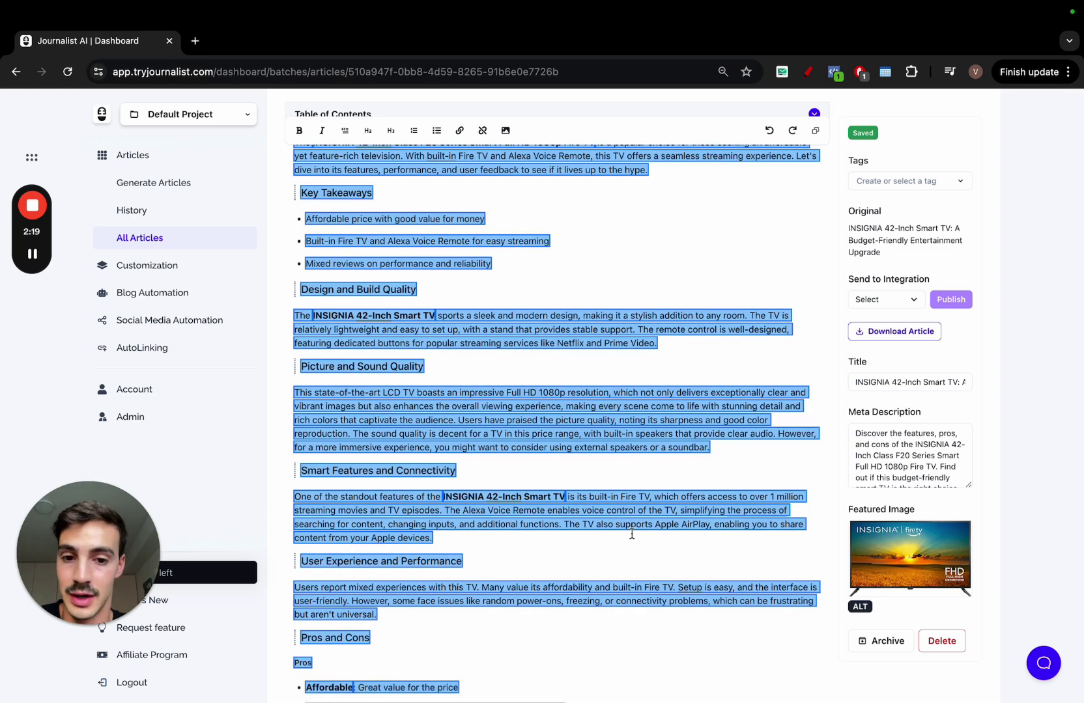
Step: Select the opening paragraph and bring up its AI rewrite options for a simplified version
{"action": "left_click", "coordinate": [590, 434]}
{"action": "scroll", "coordinate": [600, 374], "scroll_direction": "up", "scroll_amount": 2}
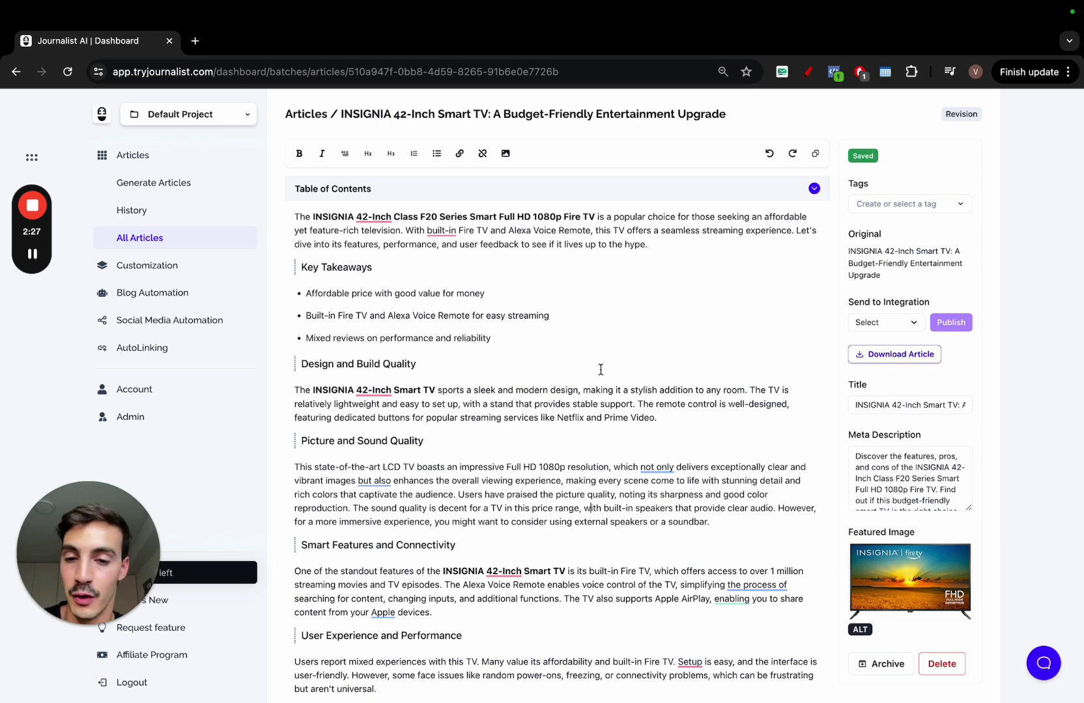
{"action": "triple_click", "coordinate": [555, 235]}
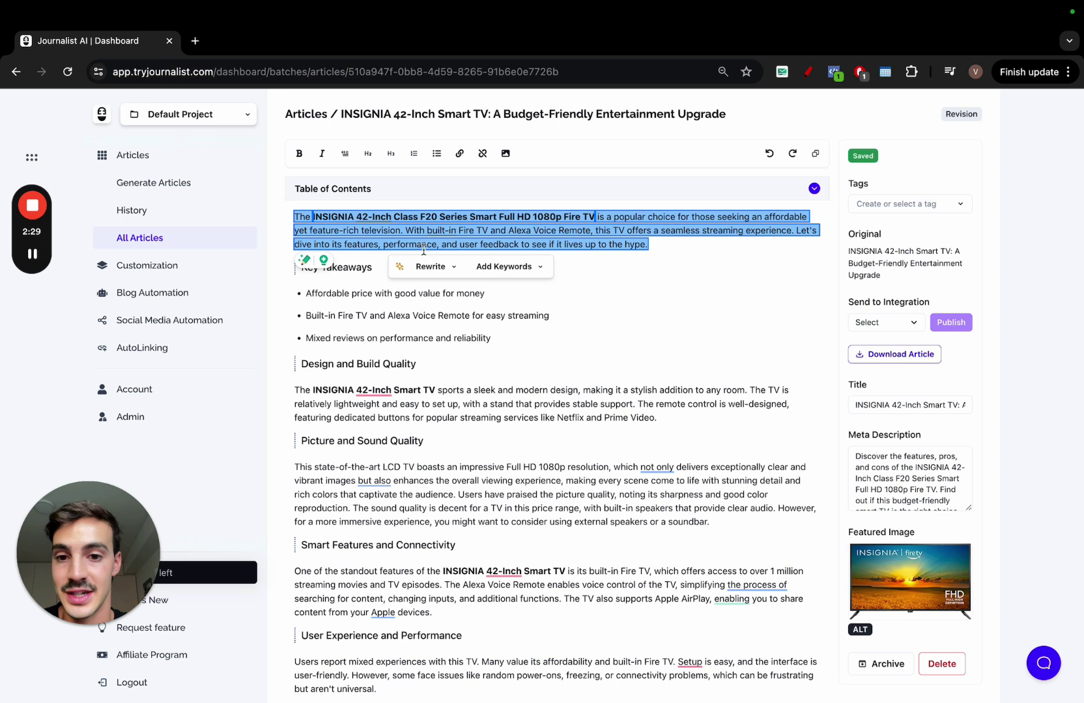
{"action": "left_click", "coordinate": [418, 272]}
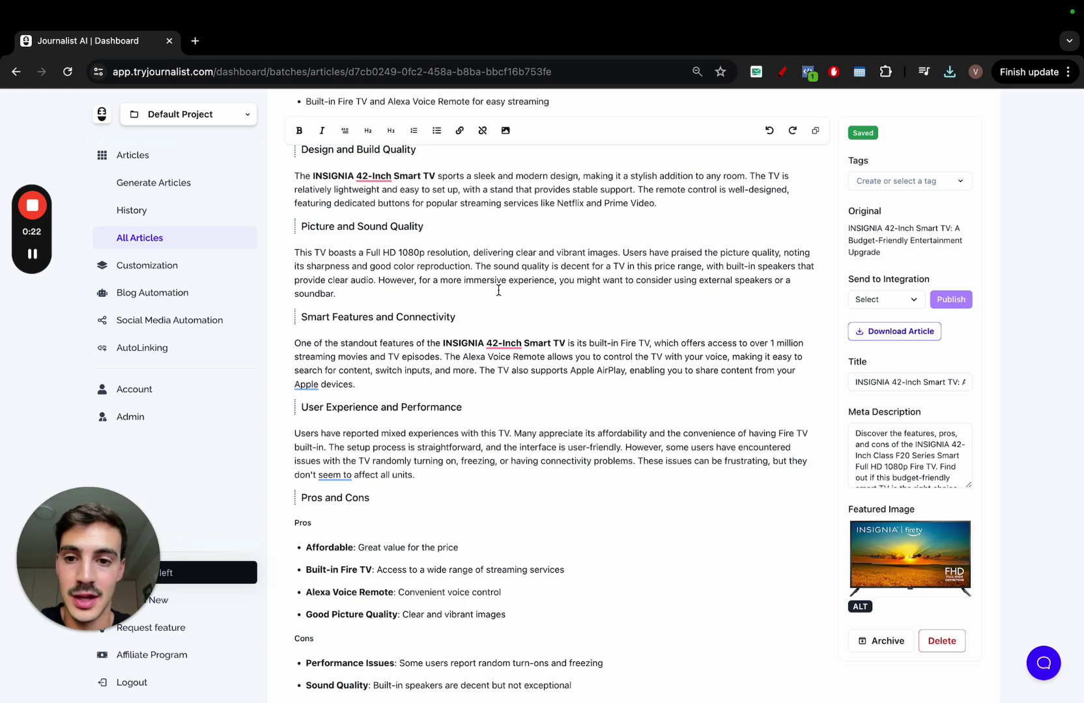
Step: After 'soundbar.', write 'But this TV is so much more', accept the AI completion, and continue typing
{"action": "scroll", "coordinate": [386, 294], "scroll_direction": "down", "scroll_amount": 2}
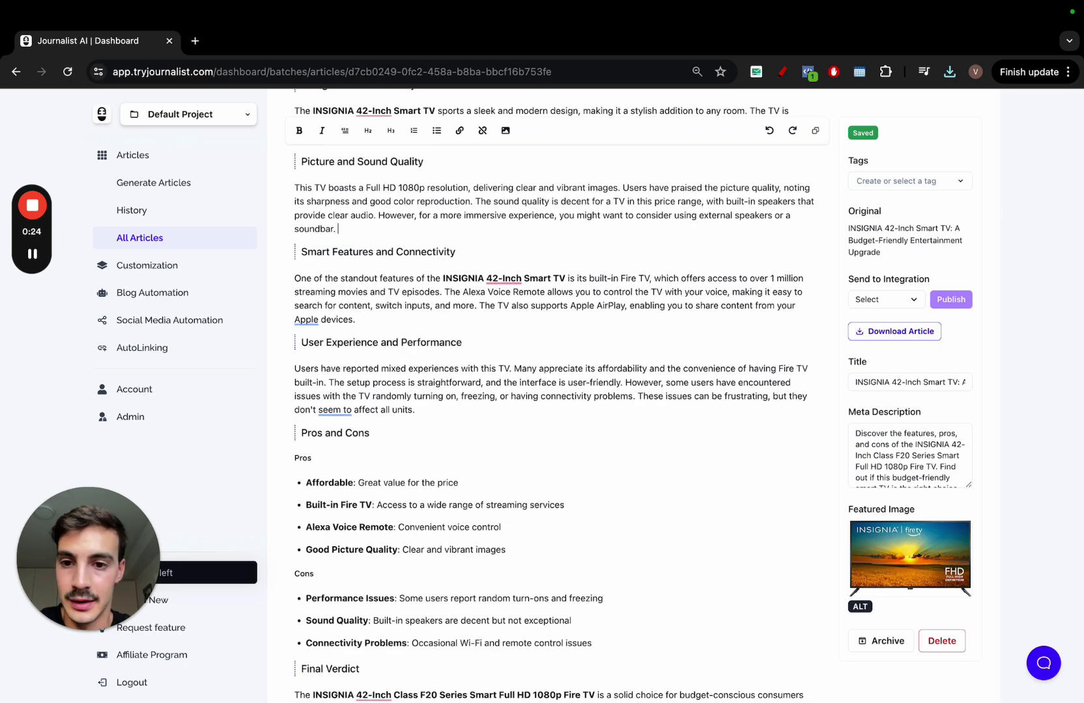
{"action": "left_click", "coordinate": [337, 235]}
{"action": "type", "text": "But this T"}
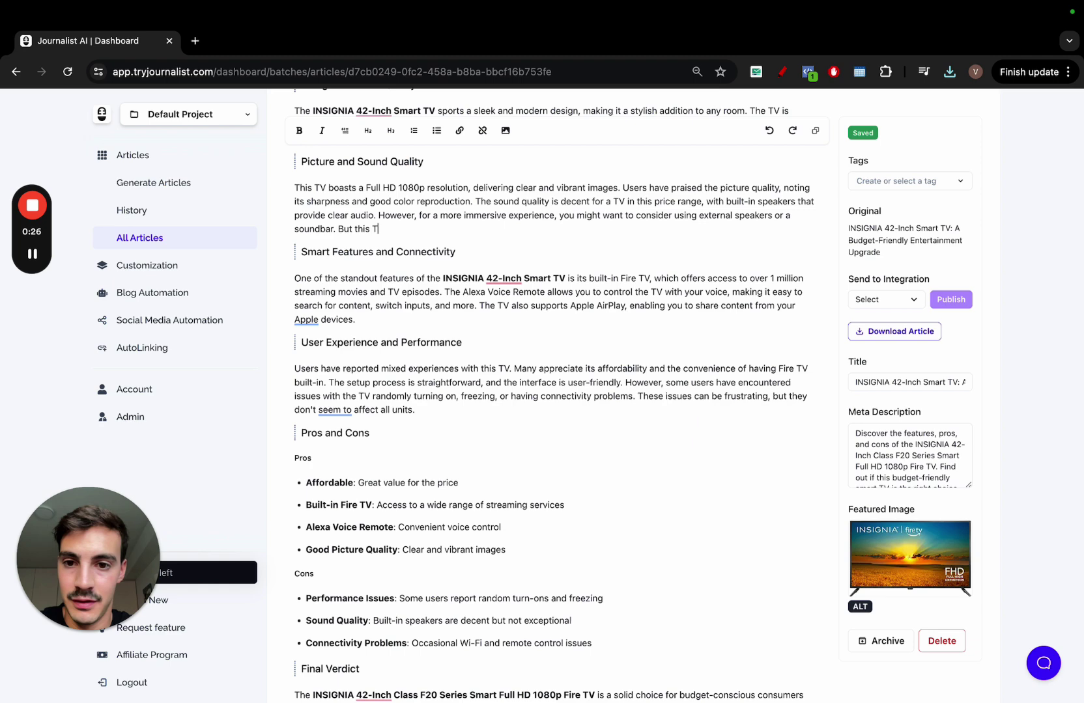
{"action": "type", "text": "V is so m"}
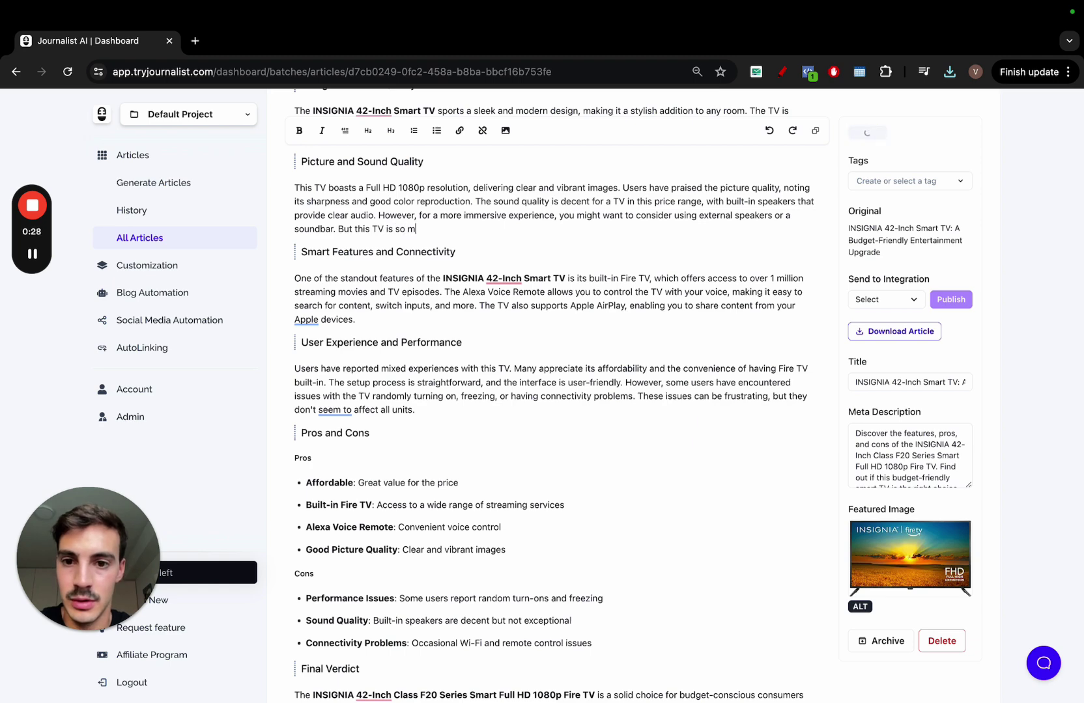
{"action": "type", "text": "uch more"}
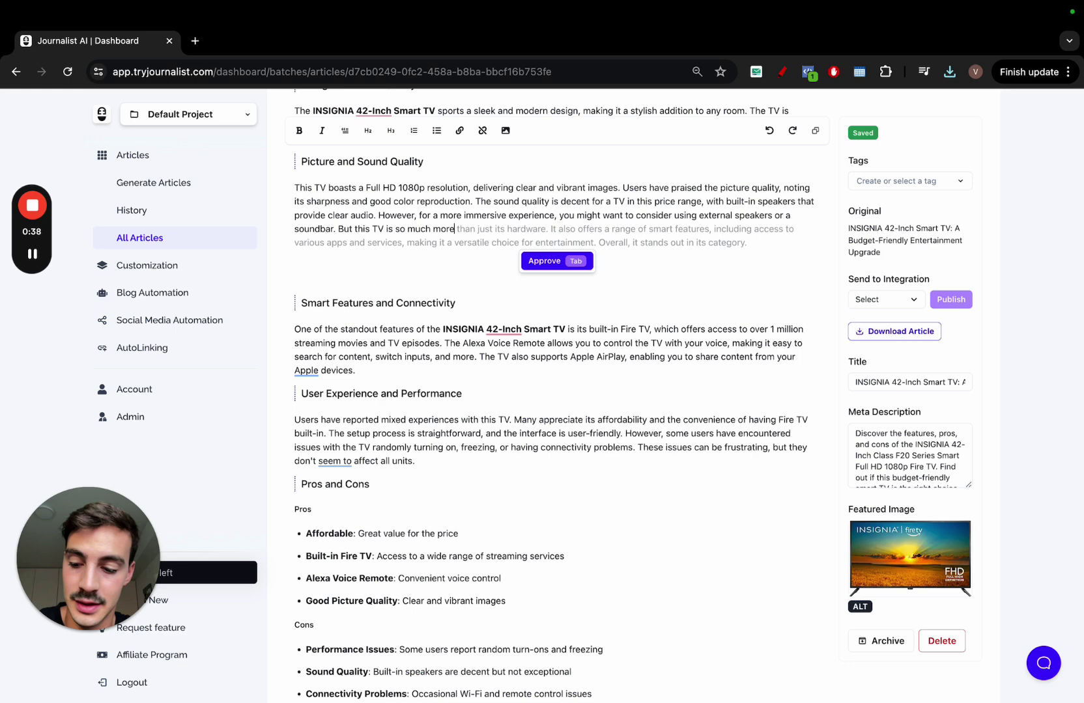
{"action": "key", "text": "Tab"}
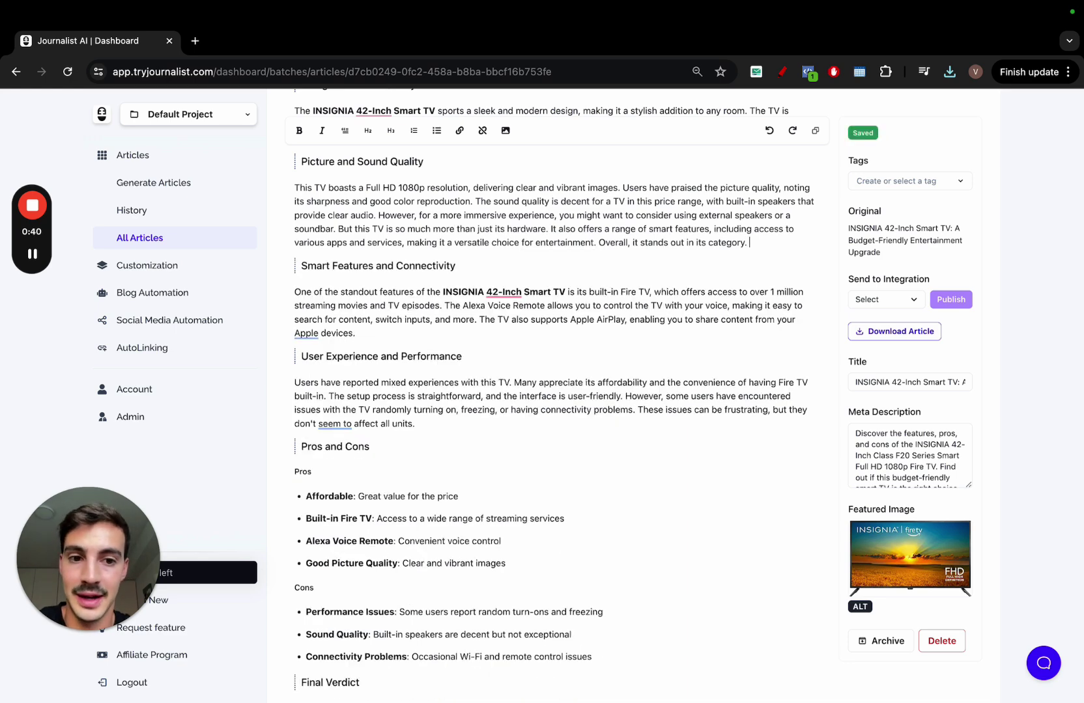
{"action": "type", "text": "If I wan"}
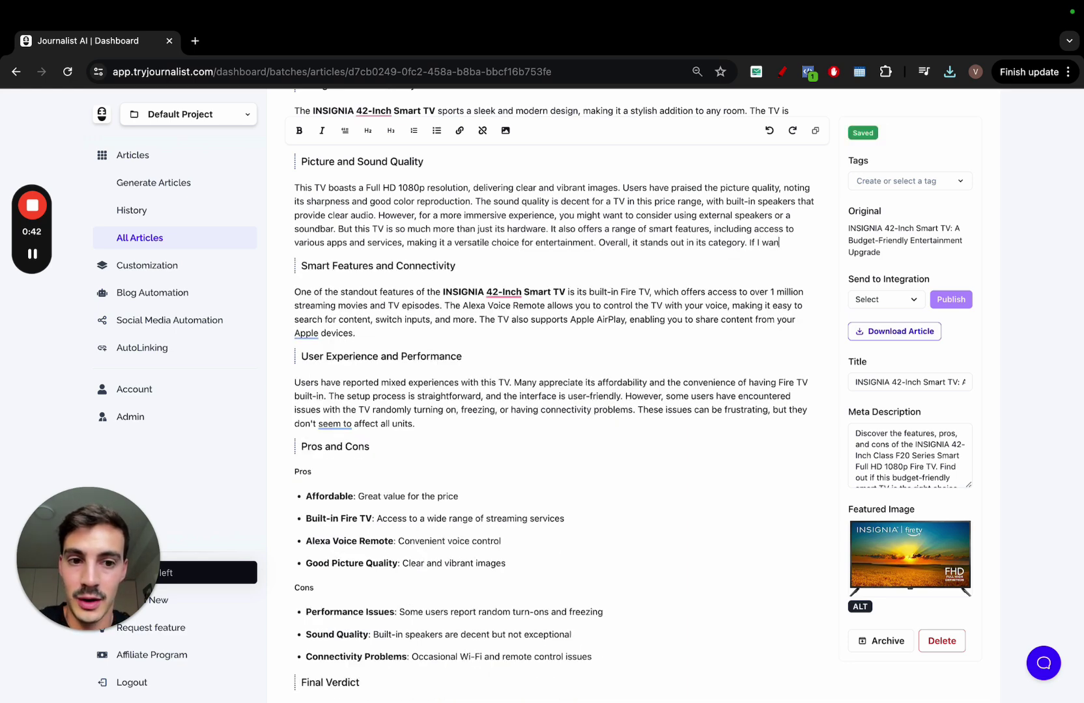
{"action": "type", "text": "t to buy a TV I would"}
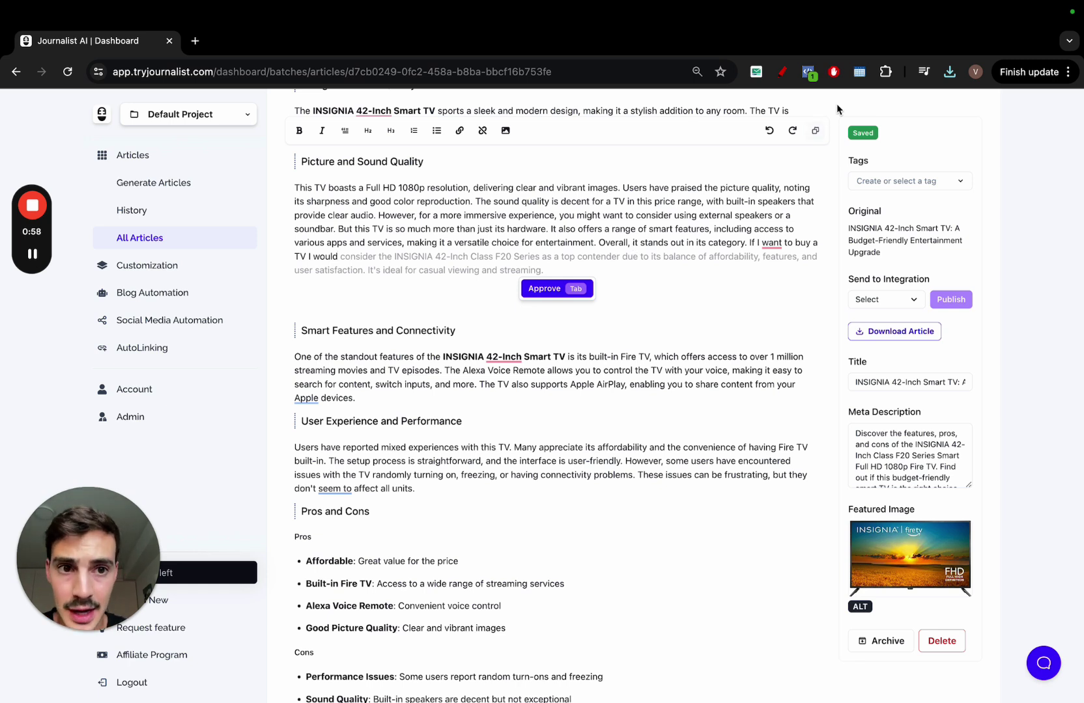
Step: Annotate in red: underline INSIGNIA 42-Inch Class F20 and circle the Picture and Sound Quality paragraph
{"action": "left_click", "coordinate": [782, 73]}
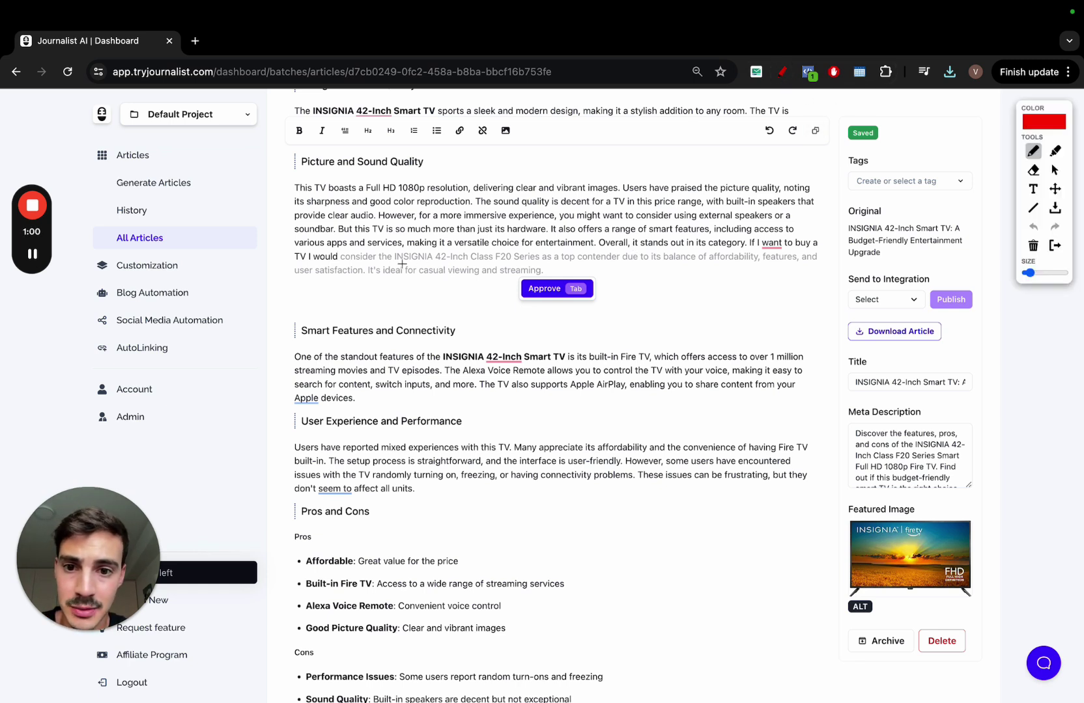
{"action": "left_click_drag", "start_coordinate": [396, 263], "coordinate": [511, 263]}
{"action": "mouse_move", "coordinate": [430, 166]}
{"action": "left_mouse_down"}
{"action": "mouse_move", "coordinate": [378, 167]}
{"action": "mouse_move", "coordinate": [323, 303]}
{"action": "mouse_move", "coordinate": [516, 316]}
{"action": "left_mouse_up"}
{"action": "mouse_move", "coordinate": [713, 305]}
{"action": "left_mouse_down"}
{"action": "mouse_move", "coordinate": [711, 178]}
{"action": "mouse_move", "coordinate": [459, 168]}
{"action": "left_mouse_up"}
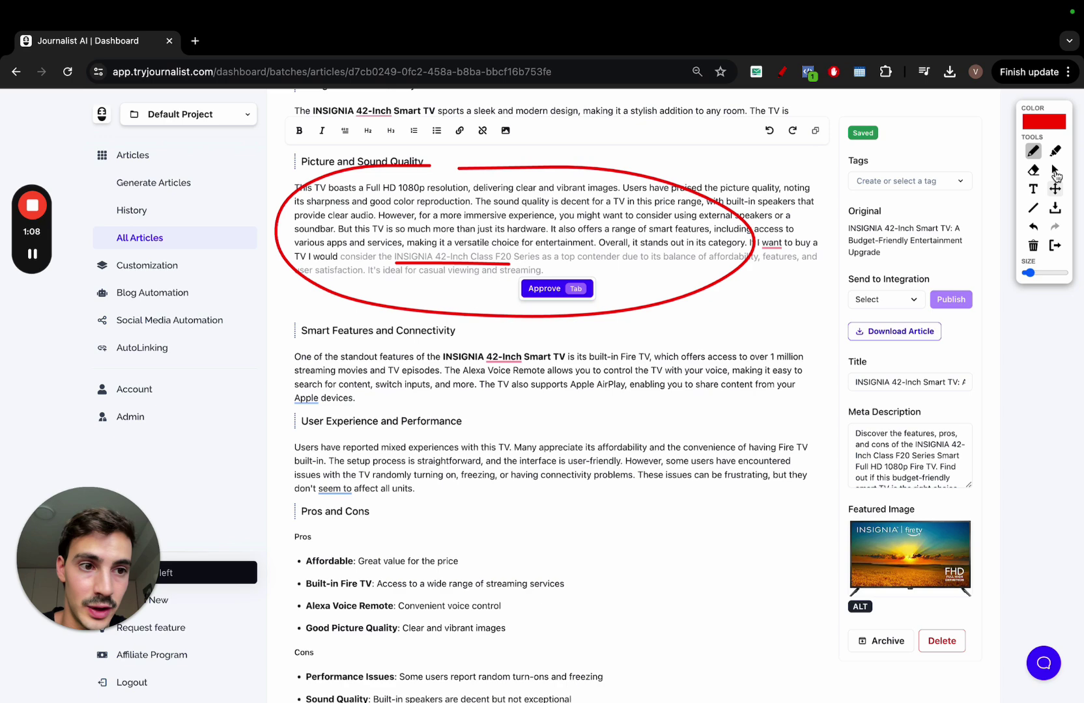
{"action": "left_click", "coordinate": [1054, 170]}
Step: Clear the intro text selection and remove all the red annotations
{"action": "scroll", "coordinate": [474, 263], "scroll_direction": "up", "scroll_amount": 5}
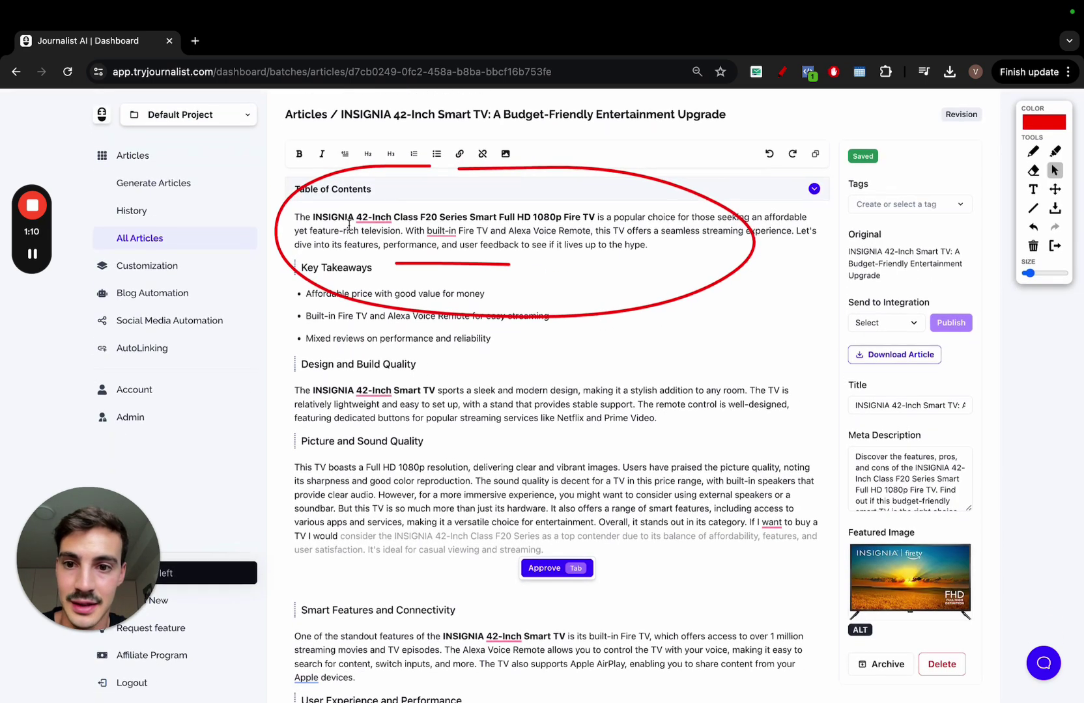
{"action": "left_click_drag", "start_coordinate": [313, 217], "coordinate": [434, 217]}
{"action": "left_click", "coordinate": [711, 241]}
{"action": "left_click", "coordinate": [1054, 245]}
{"action": "scroll", "coordinate": [752, 370], "scroll_direction": "down", "scroll_amount": 2}
{"action": "scroll", "coordinate": [752, 369], "scroll_direction": "down", "scroll_amount": 5}
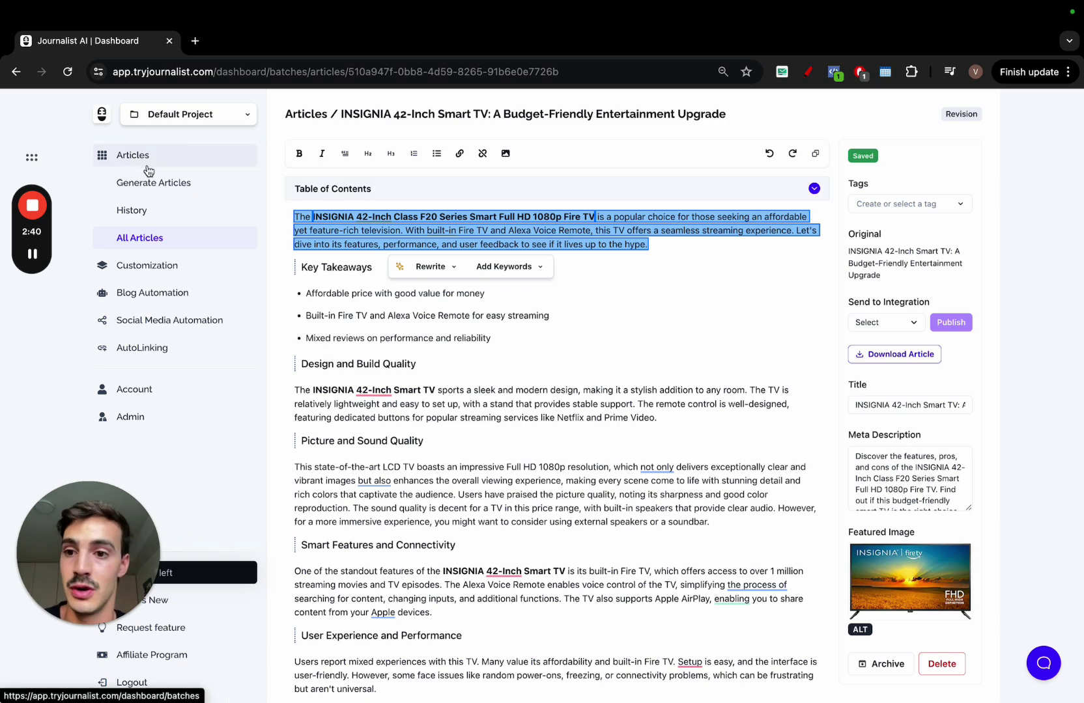
Step: Generate an Amazon Single Product Review article from a previously used Amazon product URL
{"action": "left_click", "coordinate": [149, 183]}
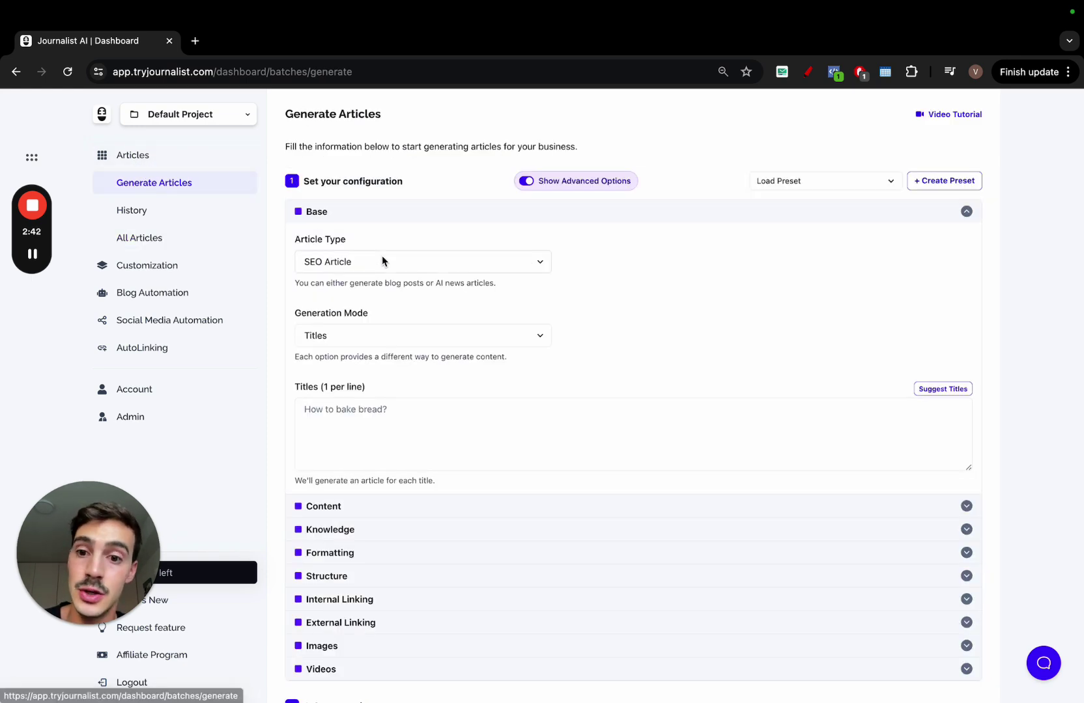
{"action": "left_click", "coordinate": [383, 262]}
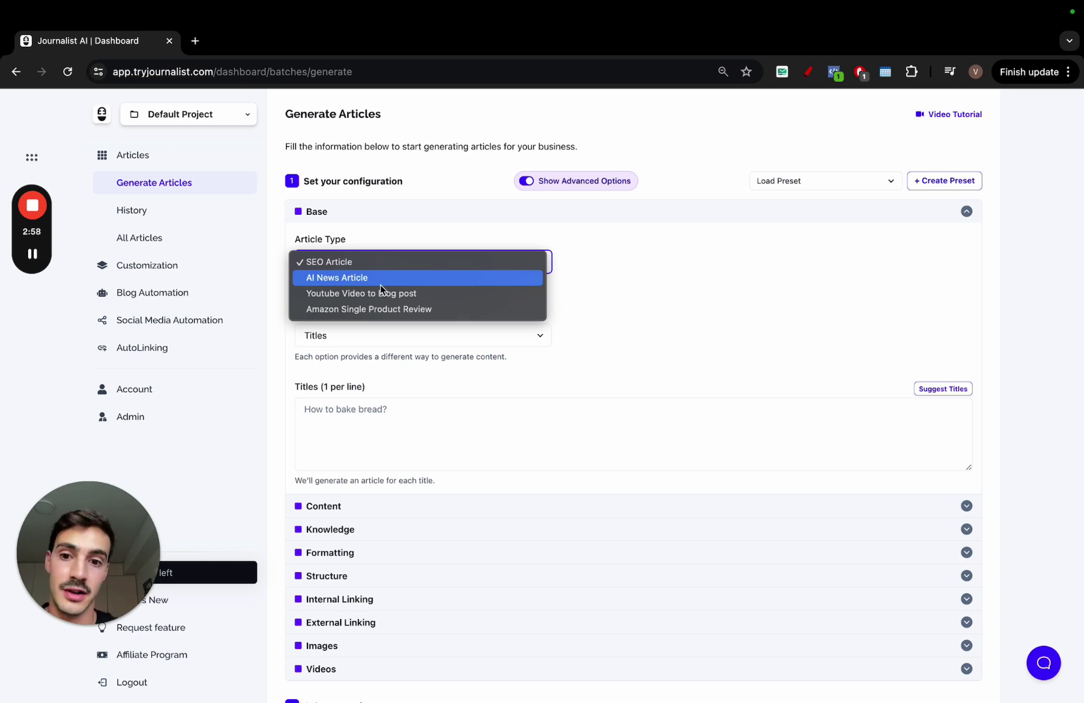
{"action": "left_click", "coordinate": [443, 297]}
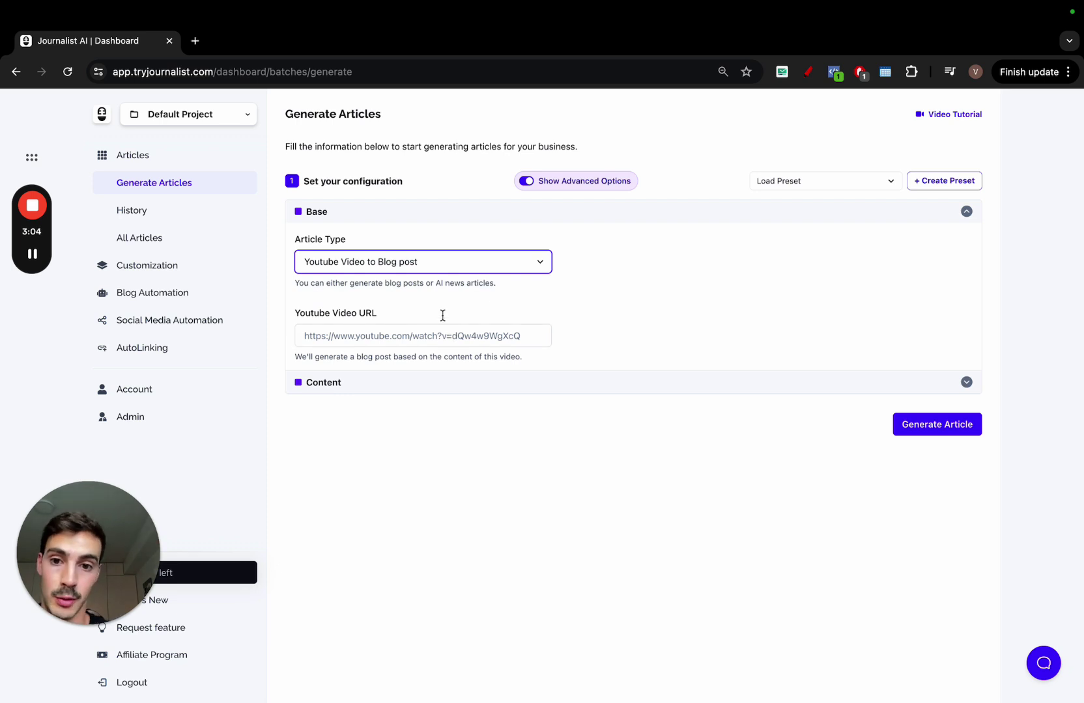
{"action": "left_click", "coordinate": [469, 261]}
{"action": "left_click", "coordinate": [437, 279]}
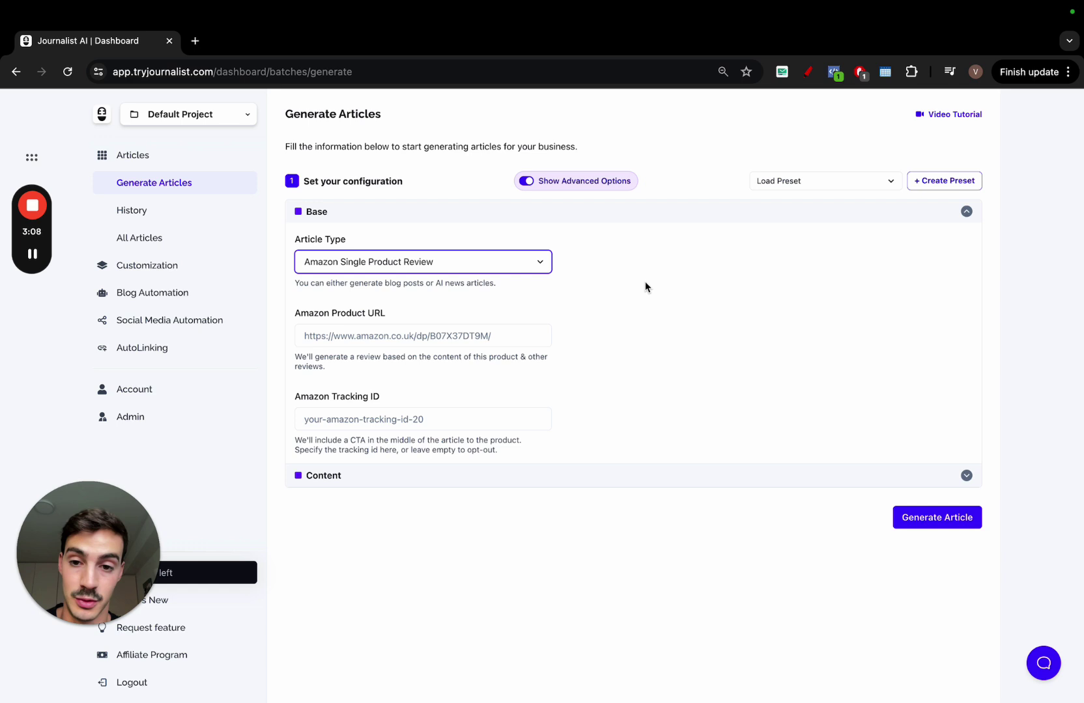
{"action": "left_click", "coordinate": [502, 329]}
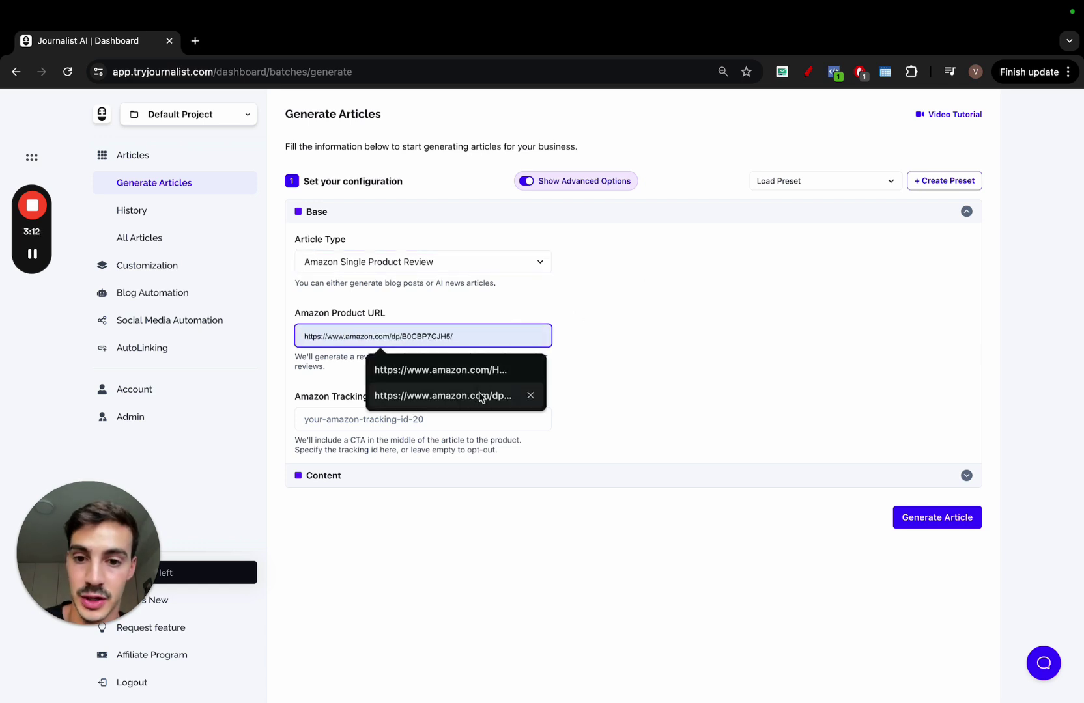
{"action": "left_click", "coordinate": [479, 396]}
{"action": "left_click", "coordinate": [910, 518]}
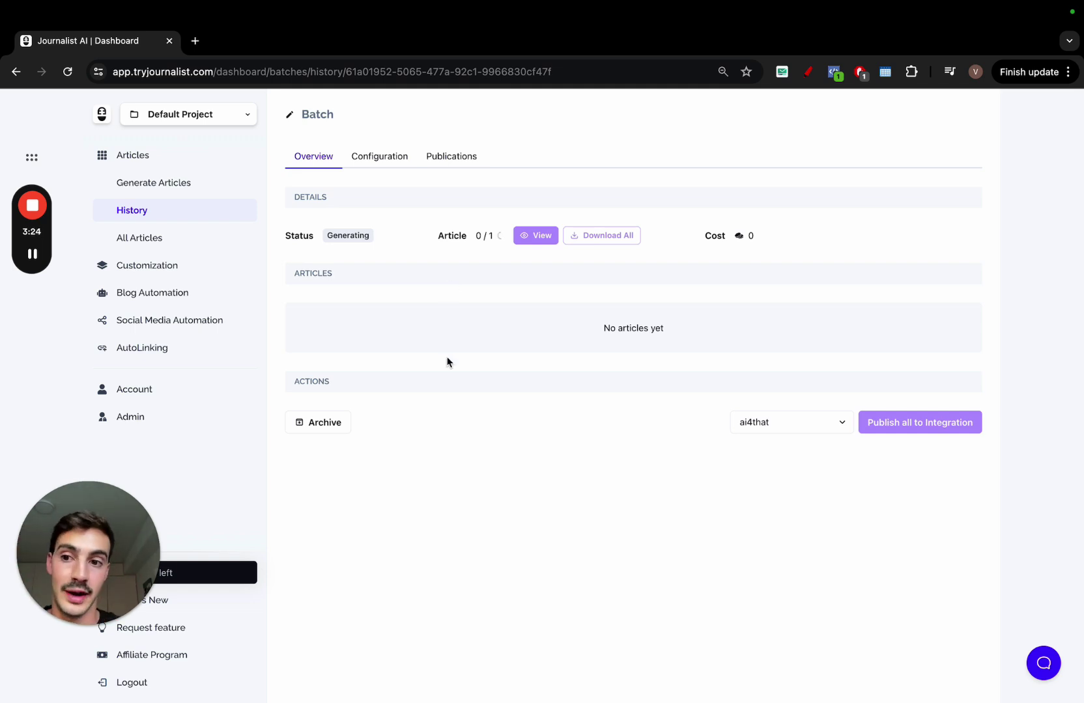
Step: Find the Orthopedic Dog Beds batch in History by searching 'dog' and preview its article
{"action": "left_click", "coordinate": [195, 182]}
{"action": "left_click", "coordinate": [166, 219]}
{"action": "scroll", "coordinate": [330, 295], "scroll_direction": "down", "scroll_amount": 1}
{"action": "key", "text": "super+f"}
{"action": "type", "text": "dog"}
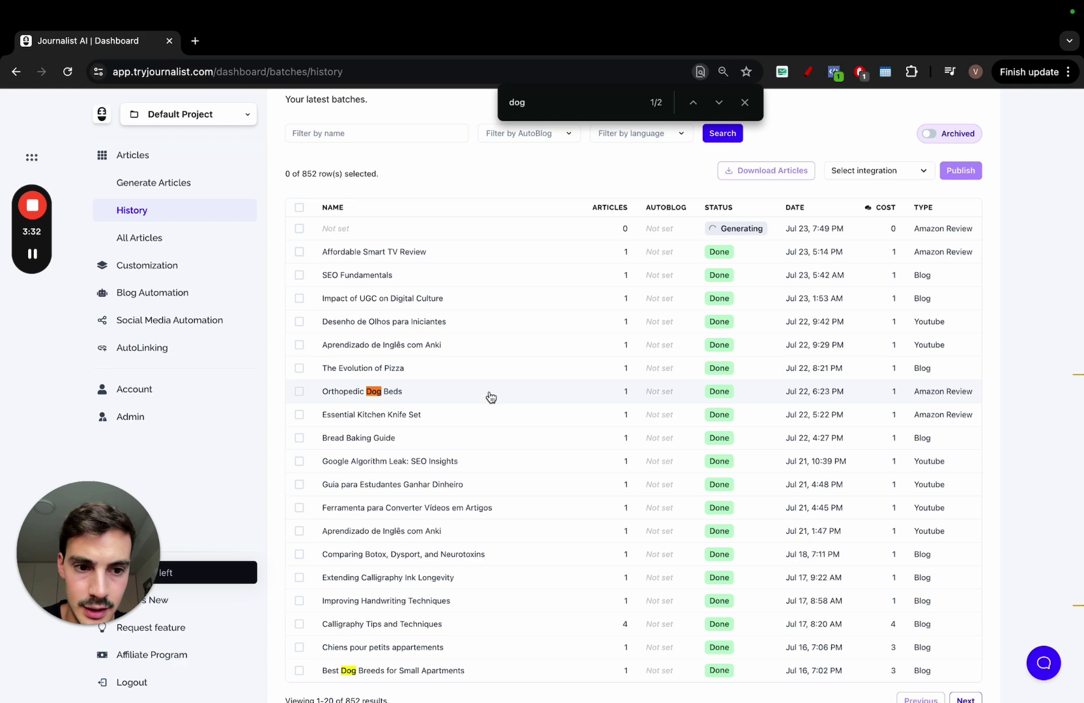
{"action": "left_click", "coordinate": [491, 397]}
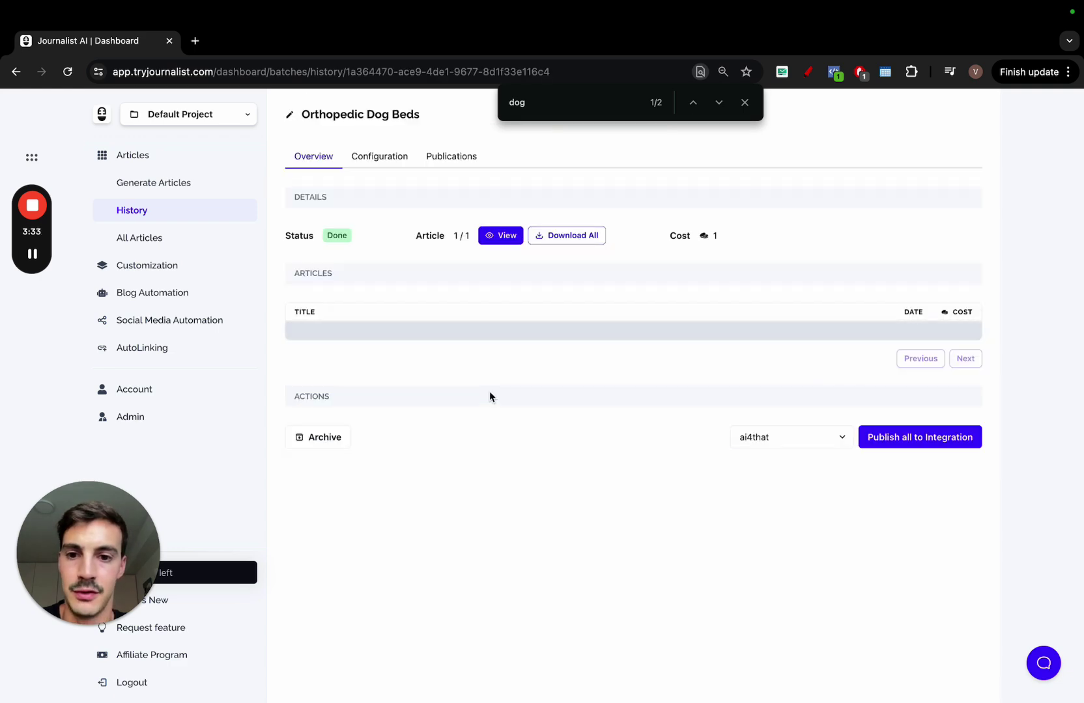
{"action": "left_click", "coordinate": [488, 236]}
{"action": "left_click", "coordinate": [711, 150]}
Step: Copy the Amazon product URL from the batch Configuration and load it in a new tab
{"action": "left_click", "coordinate": [389, 164]}
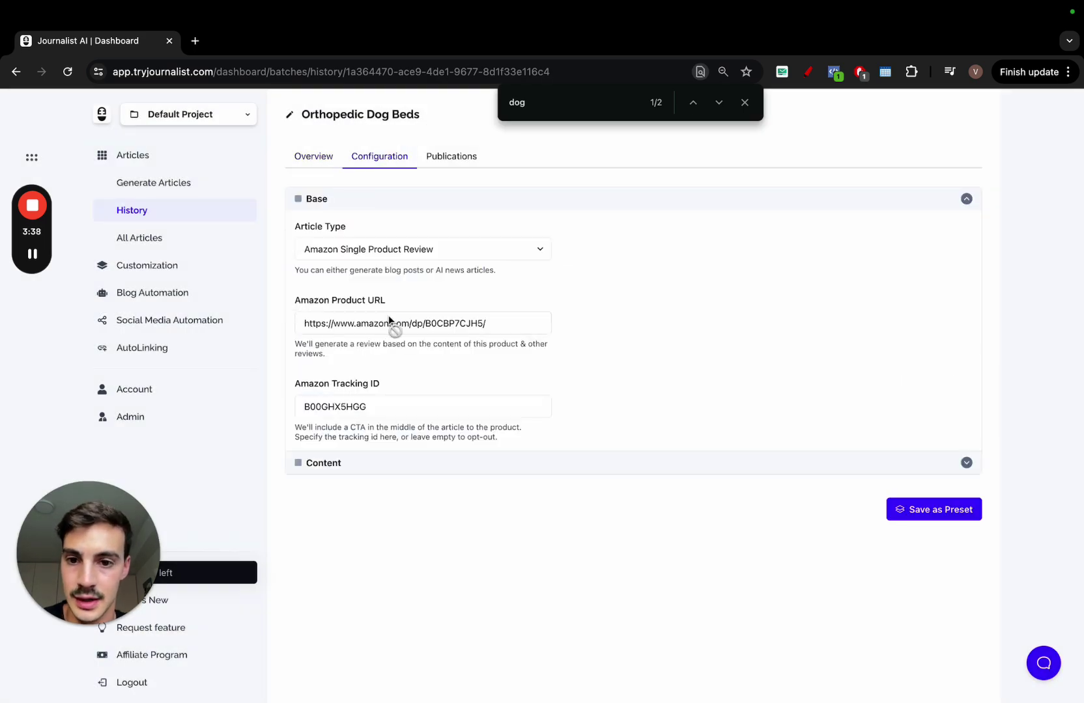
{"action": "left_click_drag", "start_coordinate": [486, 324], "coordinate": [304, 324]}
{"action": "key", "text": "ctrl+c"}
{"action": "key", "text": "ctrl+t"}
{"action": "key", "text": "ctrl+v"}
{"action": "key", "text": "Return"}
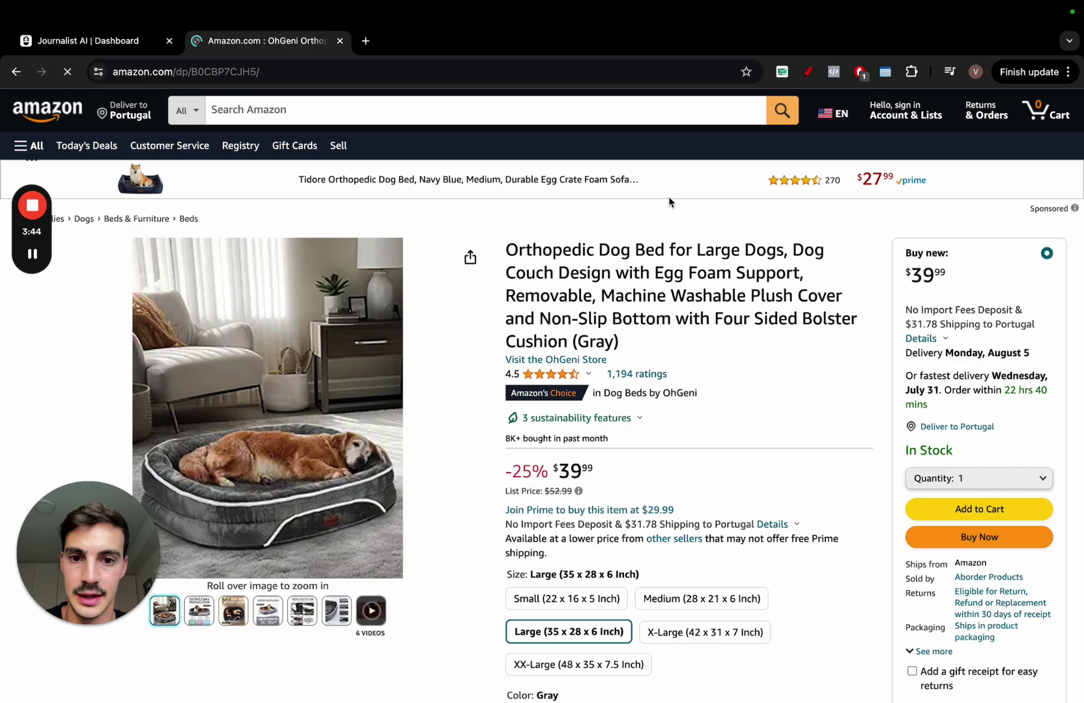
Step: Skim the OhGeni dog bed Amazon page, then return to the Orthopedic Dog Beds batch Overview
{"action": "scroll", "coordinate": [663, 283], "scroll_direction": "down", "scroll_amount": 8}
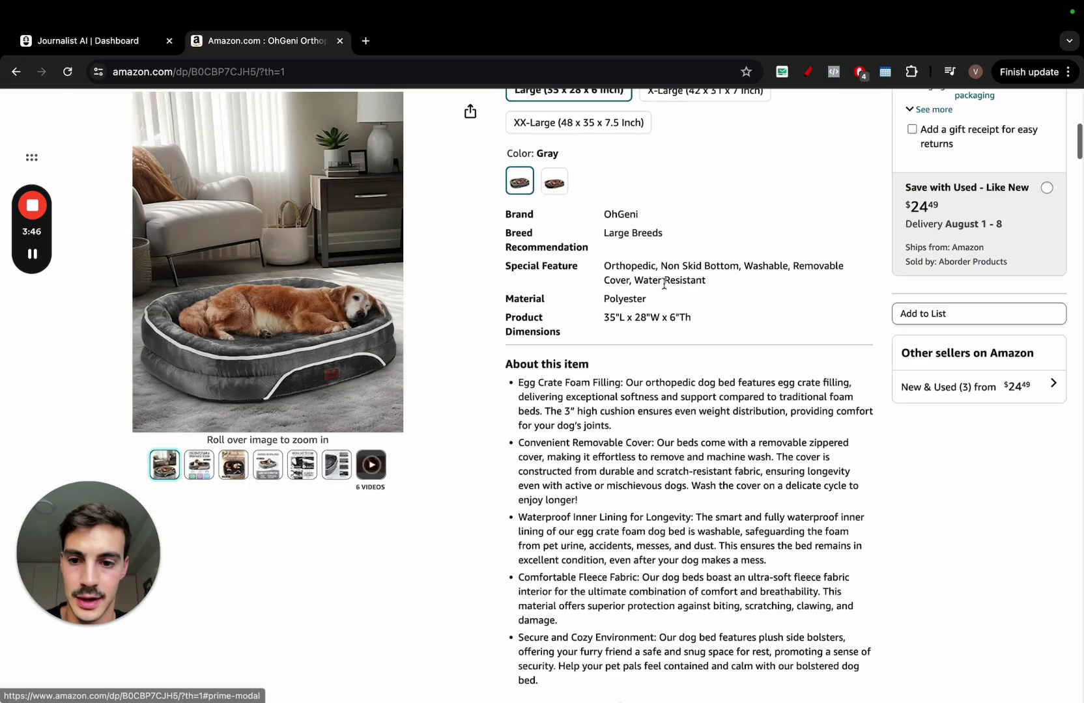
{"action": "scroll", "coordinate": [541, 280], "scroll_direction": "up", "scroll_amount": 9}
{"action": "left_click", "coordinate": [112, 47]}
{"action": "left_click", "coordinate": [315, 163]}
Step: Preview the generated dog bed article, toggling its table of contents and scrolling down
{"action": "left_click", "coordinate": [504, 235]}
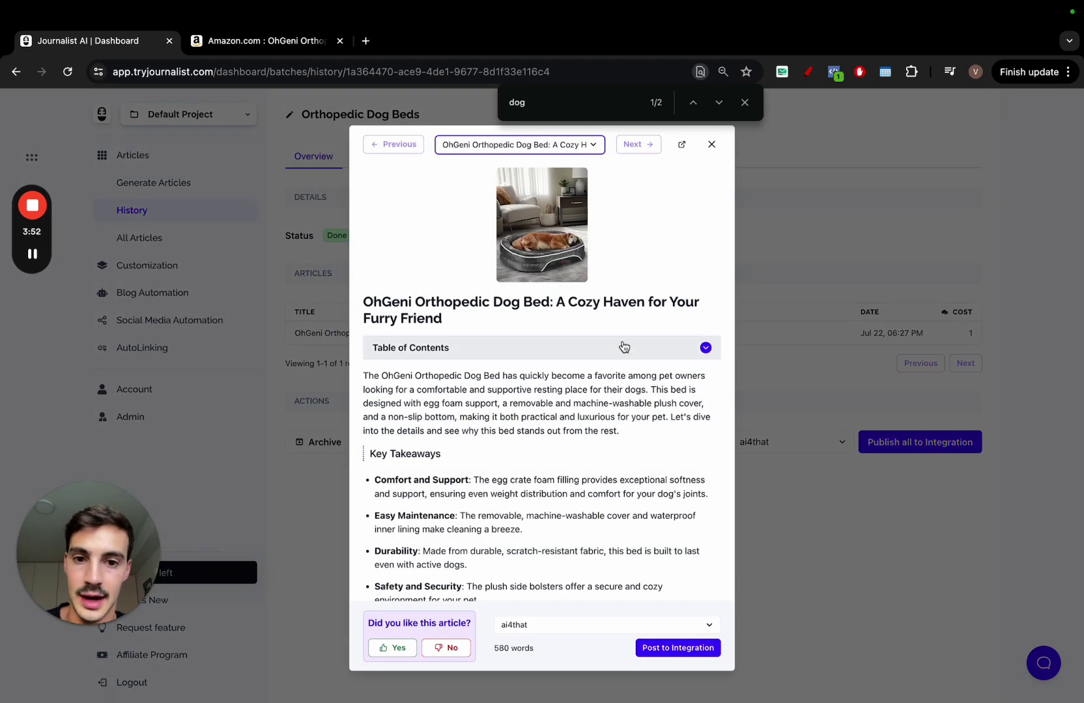
{"action": "left_click", "coordinate": [596, 346]}
{"action": "left_click", "coordinate": [595, 346]}
{"action": "scroll", "coordinate": [596, 345], "scroll_direction": "down", "scroll_amount": 2}
{"action": "scroll", "coordinate": [595, 345], "scroll_direction": "down", "scroll_amount": 3}
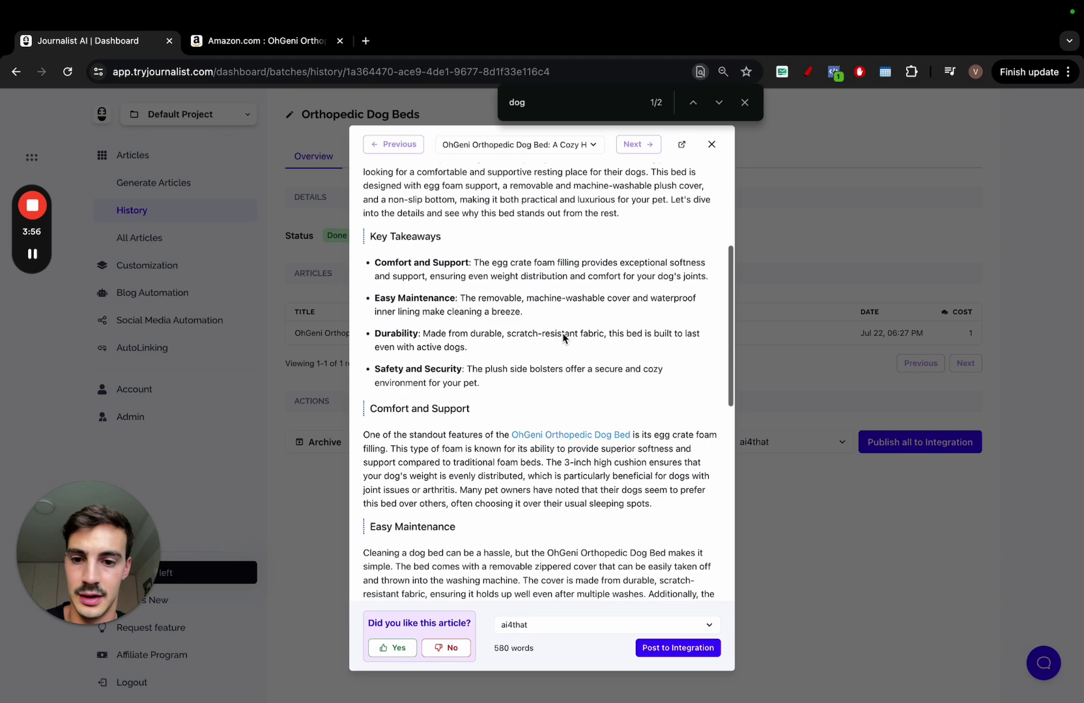
Step: Check the OhGeni product link on its Amazon page, then return to the article preview
{"action": "left_click", "coordinate": [583, 317], "text": "super"}
{"action": "left_click", "coordinate": [208, 46]}
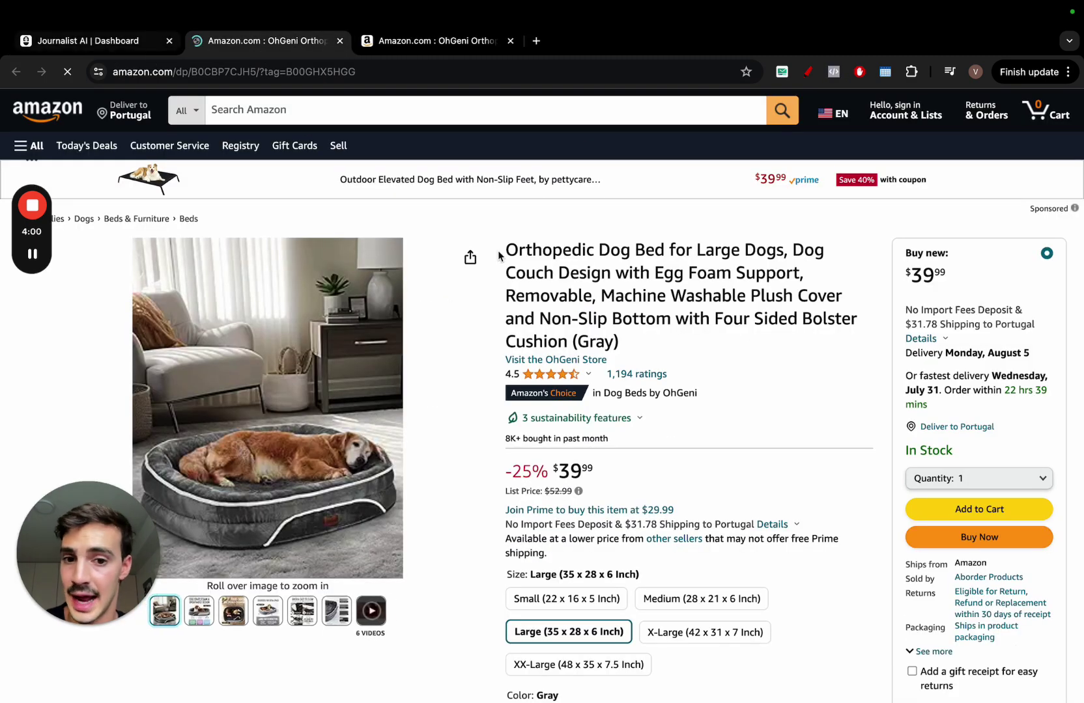
{"action": "key", "text": "super+1"}
{"action": "scroll", "coordinate": [550, 350], "scroll_direction": "down", "scroll_amount": 3}
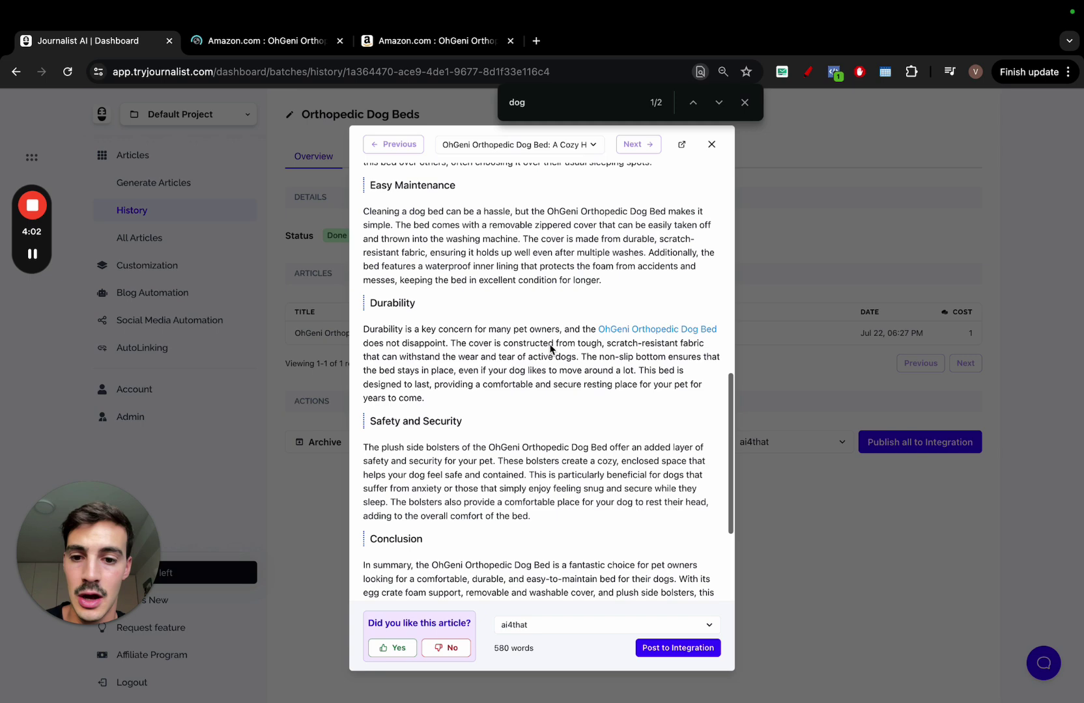
{"action": "scroll", "coordinate": [550, 350], "scroll_direction": "up", "scroll_amount": 4}
Step: Finish scrolling the article, then close the preview and the 'dog' page search
{"action": "scroll", "coordinate": [424, 300], "scroll_direction": "down", "scroll_amount": 3}
{"action": "scroll", "coordinate": [442, 373], "scroll_direction": "down", "scroll_amount": 3}
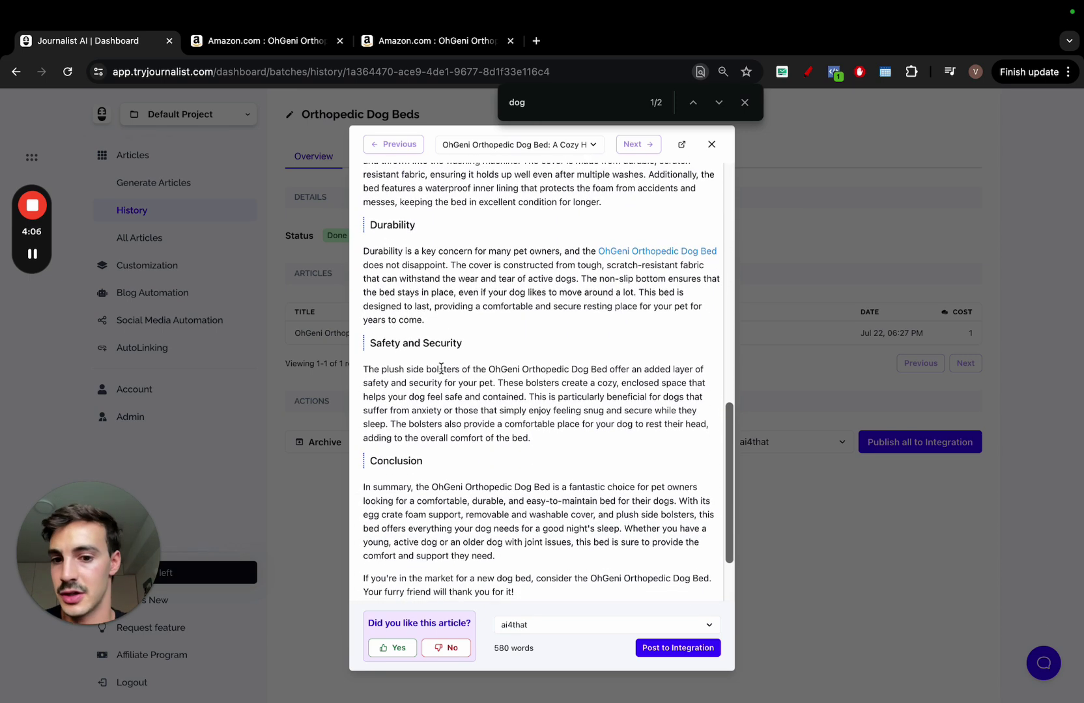
{"action": "left_click", "coordinate": [692, 648]}
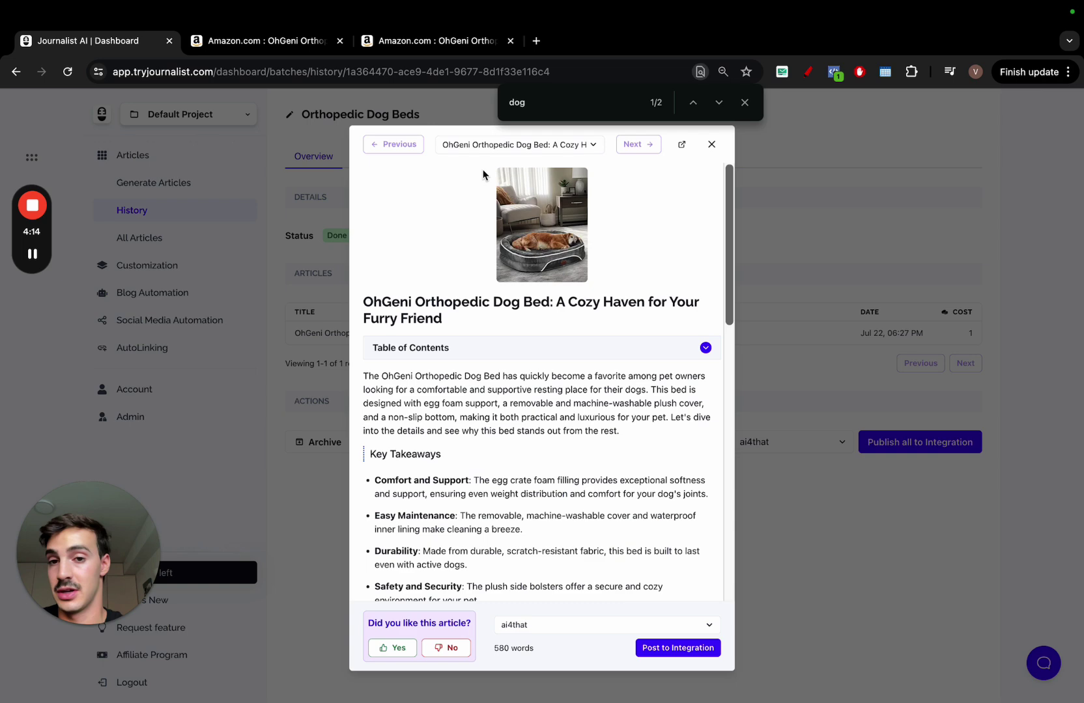
{"action": "left_click", "coordinate": [711, 144]}
{"action": "left_click", "coordinate": [745, 103]}
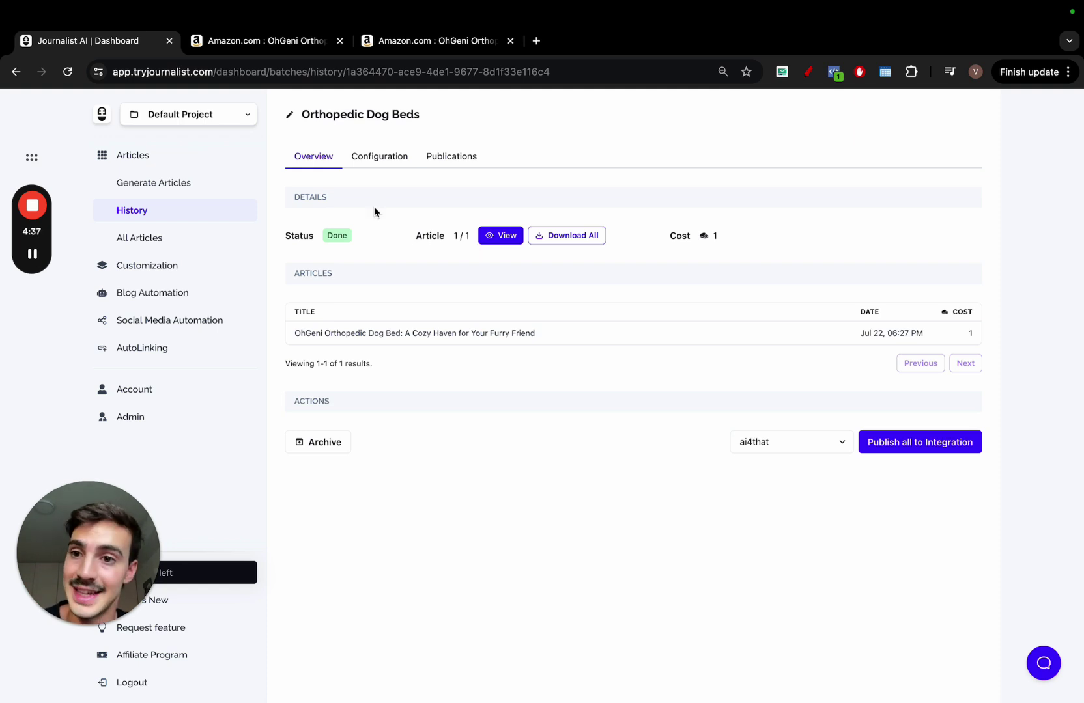
Step: Look over the project list, then browse the batch history list
{"action": "left_click", "coordinate": [236, 121]}
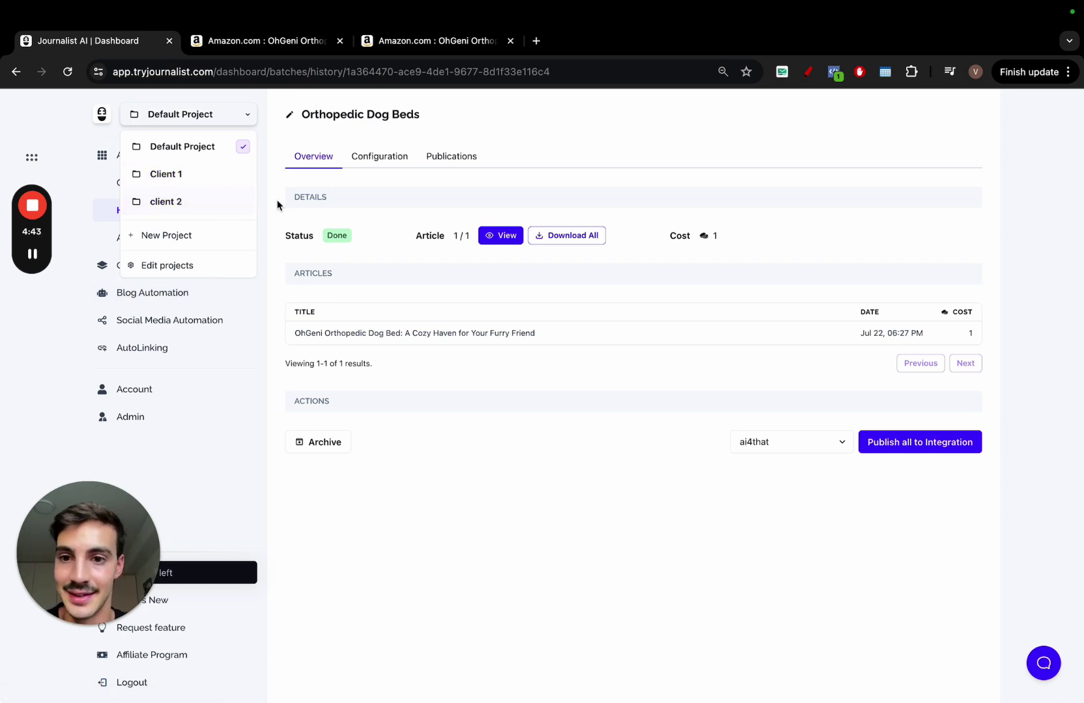
{"action": "left_click", "coordinate": [495, 150]}
{"action": "left_click", "coordinate": [180, 215]}
{"action": "scroll", "coordinate": [529, 402], "scroll_direction": "down", "scroll_amount": 3}
{"action": "scroll", "coordinate": [529, 403], "scroll_direction": "up", "scroll_amount": 3}
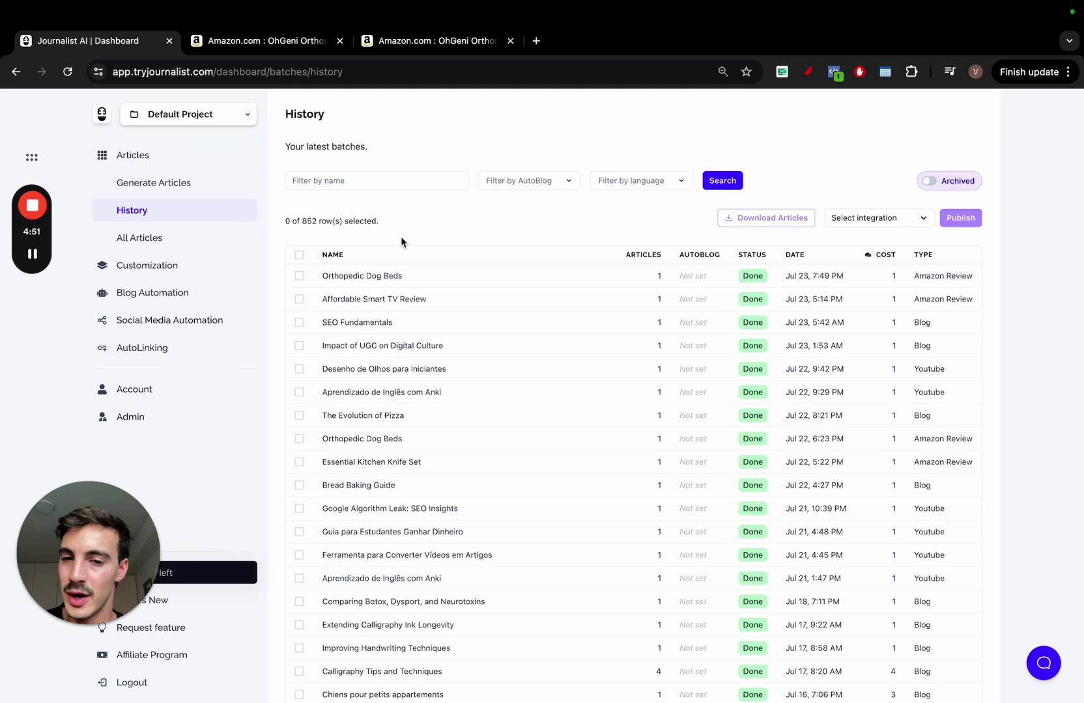
{"action": "scroll", "coordinate": [401, 240], "scroll_direction": "down", "scroll_amount": 2}
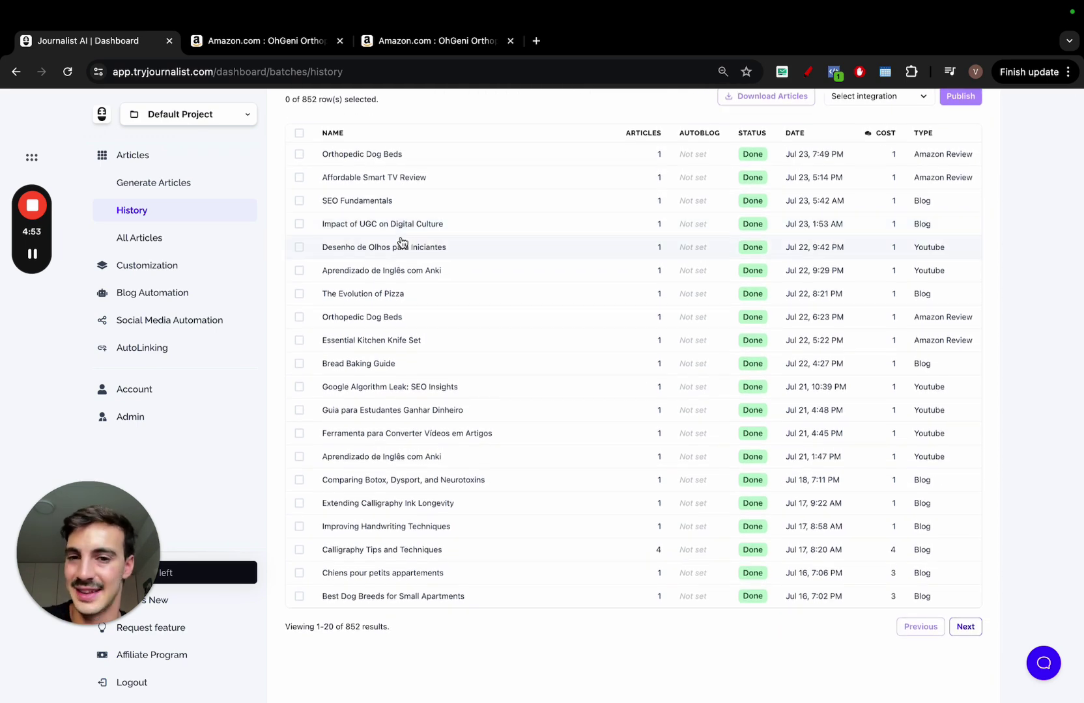
{"action": "scroll", "coordinate": [402, 242], "scroll_direction": "up", "scroll_amount": 2}
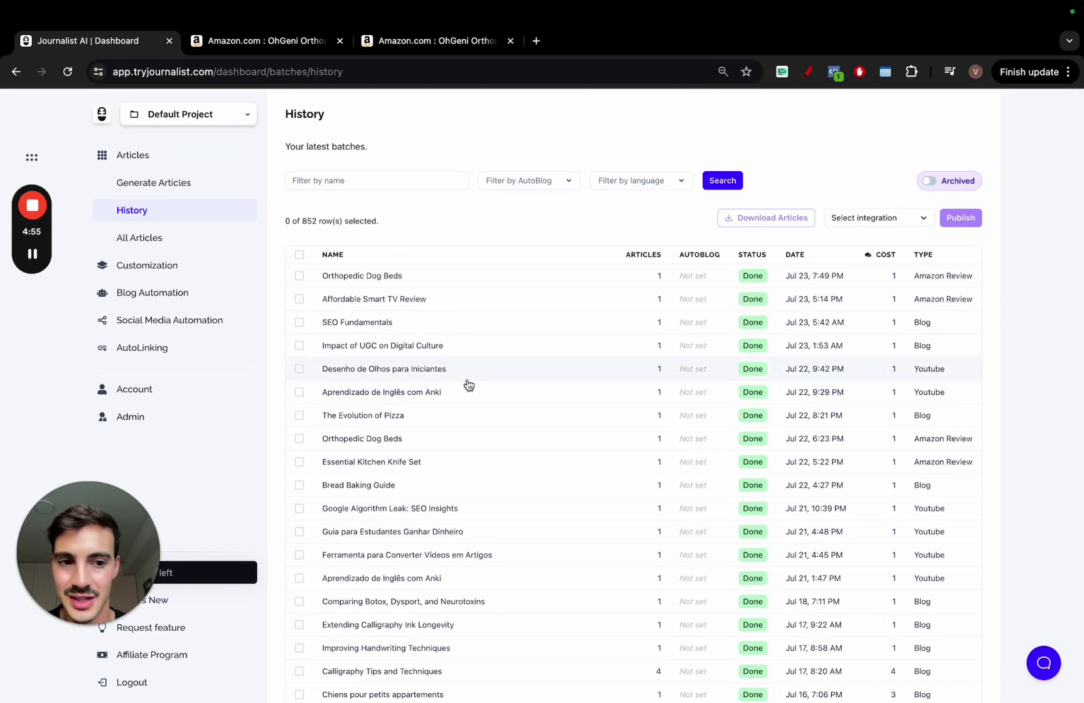
{"action": "scroll", "coordinate": [467, 385], "scroll_direction": "down", "scroll_amount": 2}
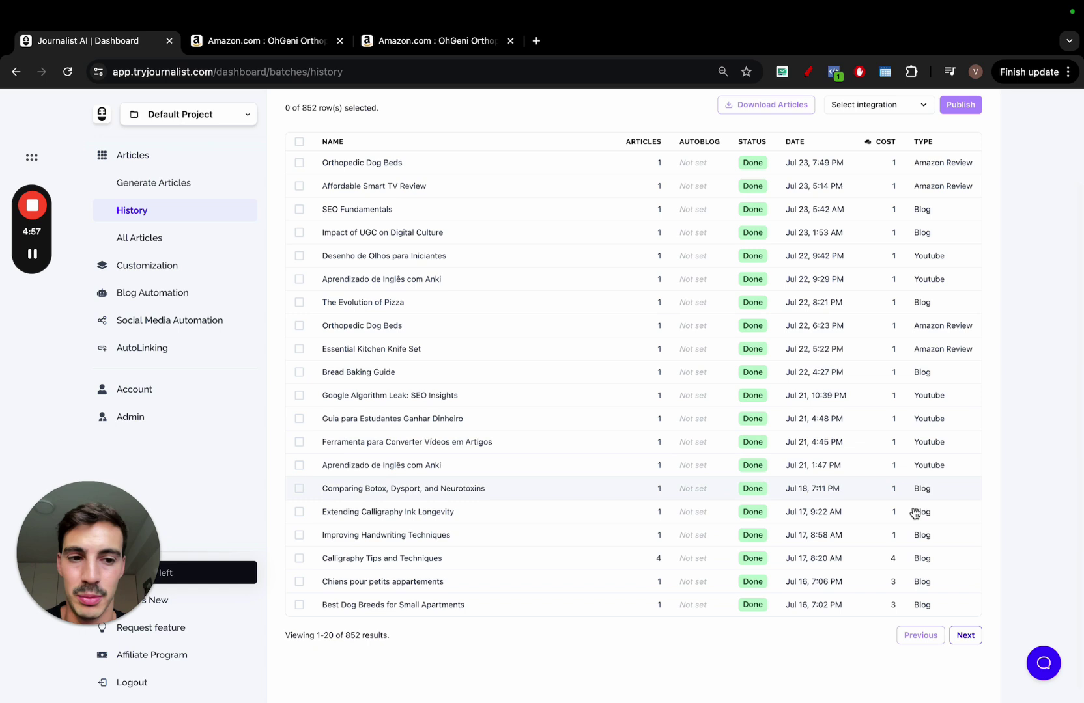
{"action": "scroll", "coordinate": [922, 430], "scroll_direction": "up", "scroll_amount": 2}
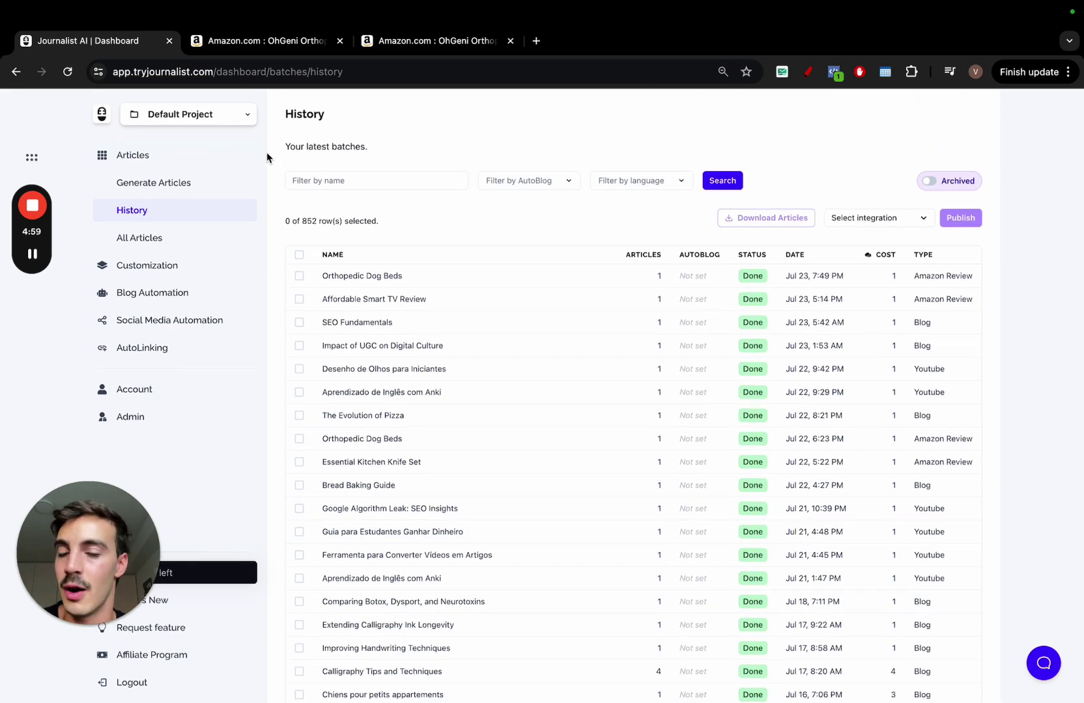
Step: Switch the workspace to Client 1, then to the client 2 project
{"action": "left_click", "coordinate": [242, 121]}
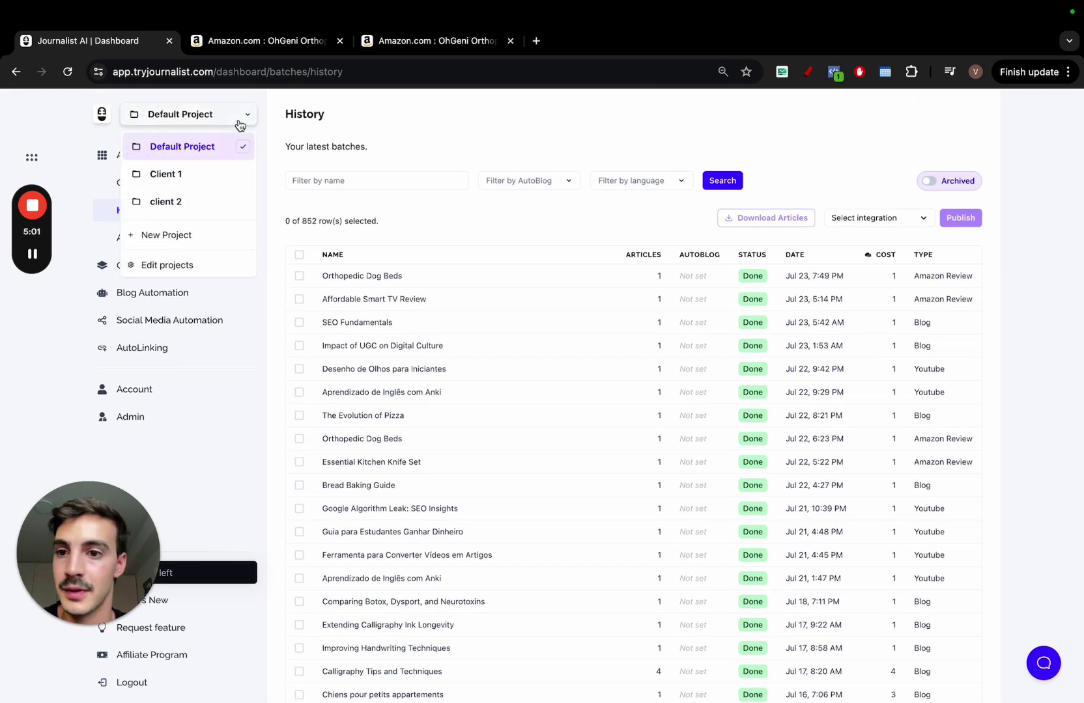
{"action": "left_click", "coordinate": [210, 181]}
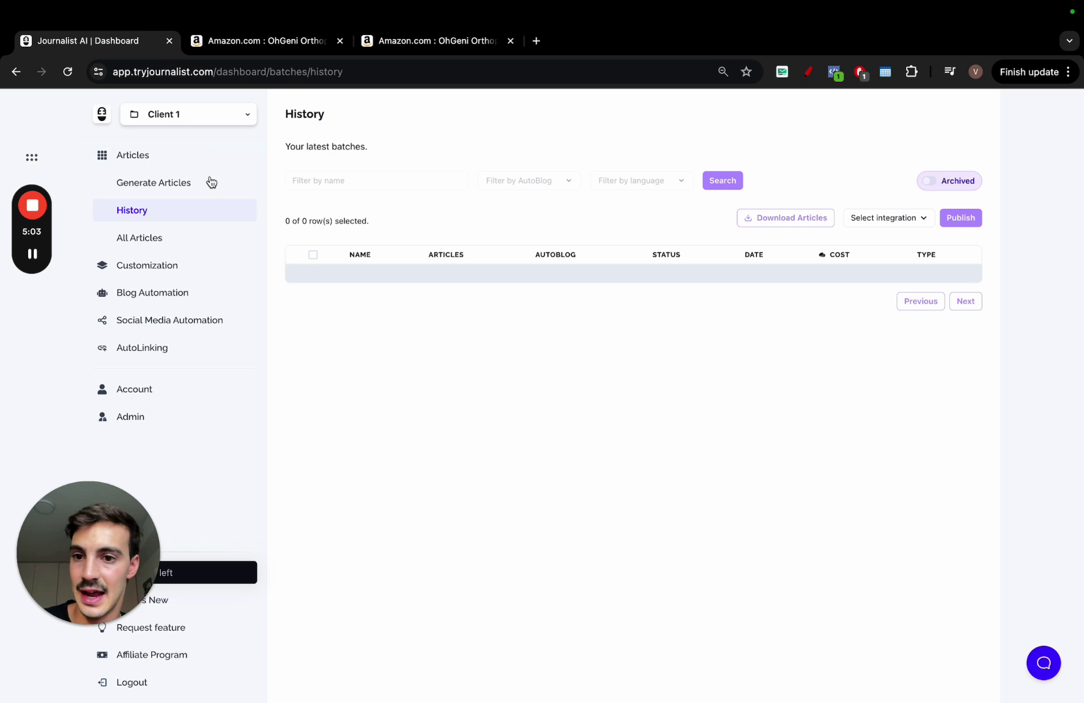
{"action": "left_click", "coordinate": [201, 121]}
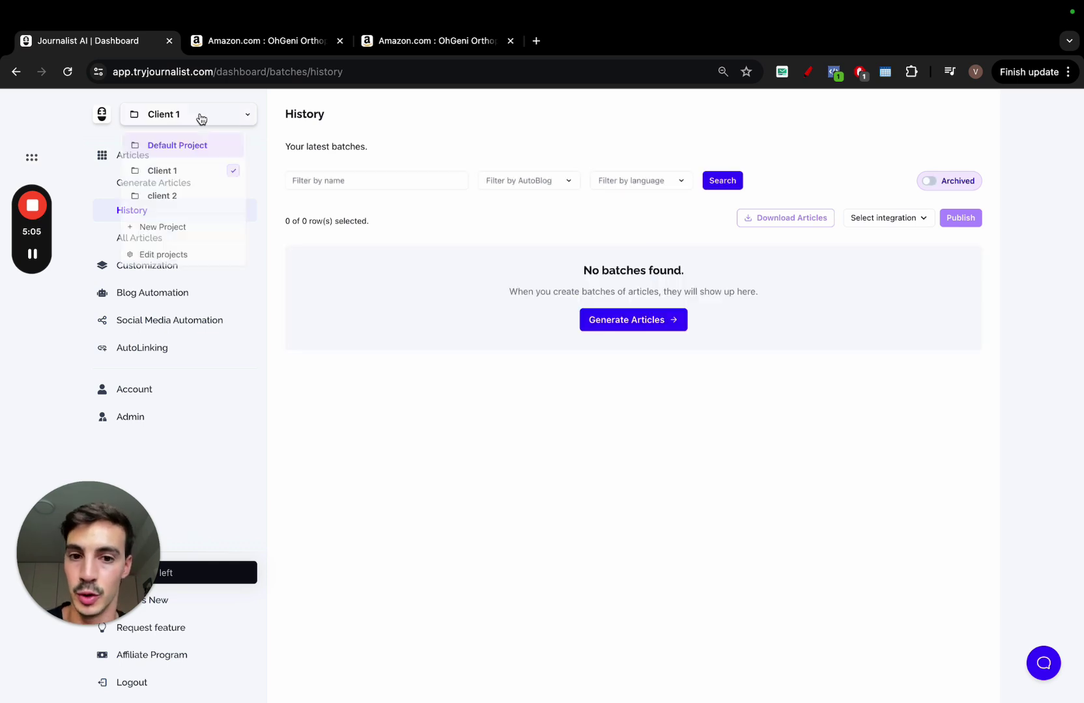
{"action": "left_click", "coordinate": [206, 200]}
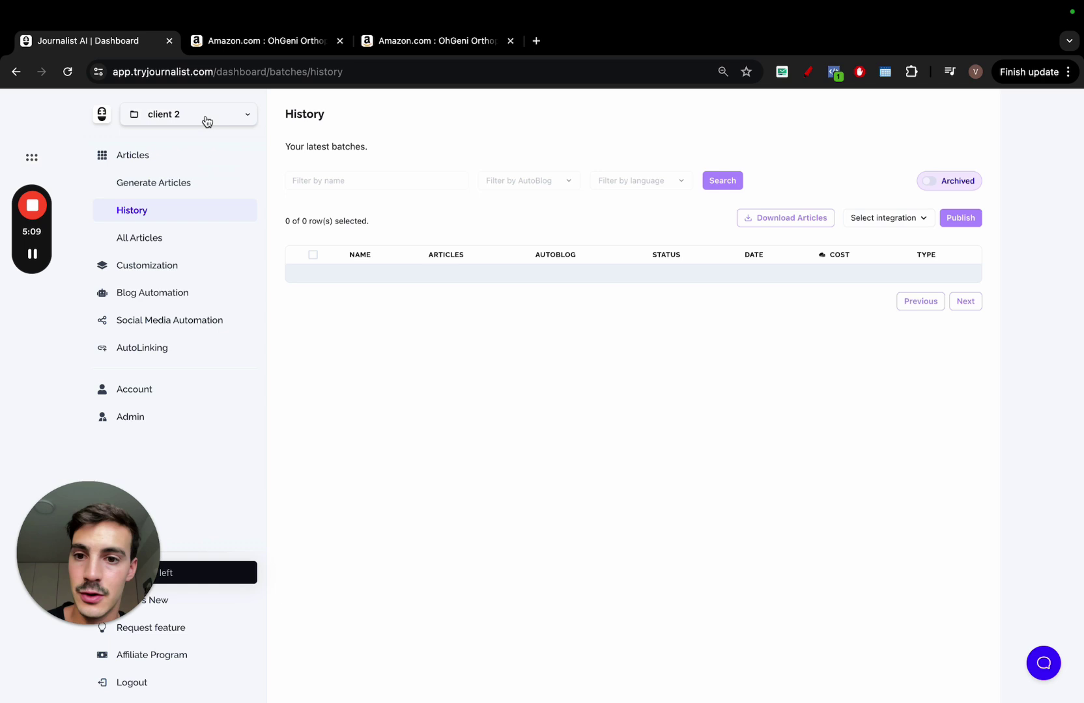
Step: Start a new project but cancel it, leaving client 2 selected in the project list
{"action": "left_click", "coordinate": [206, 121]}
{"action": "left_click", "coordinate": [197, 238]}
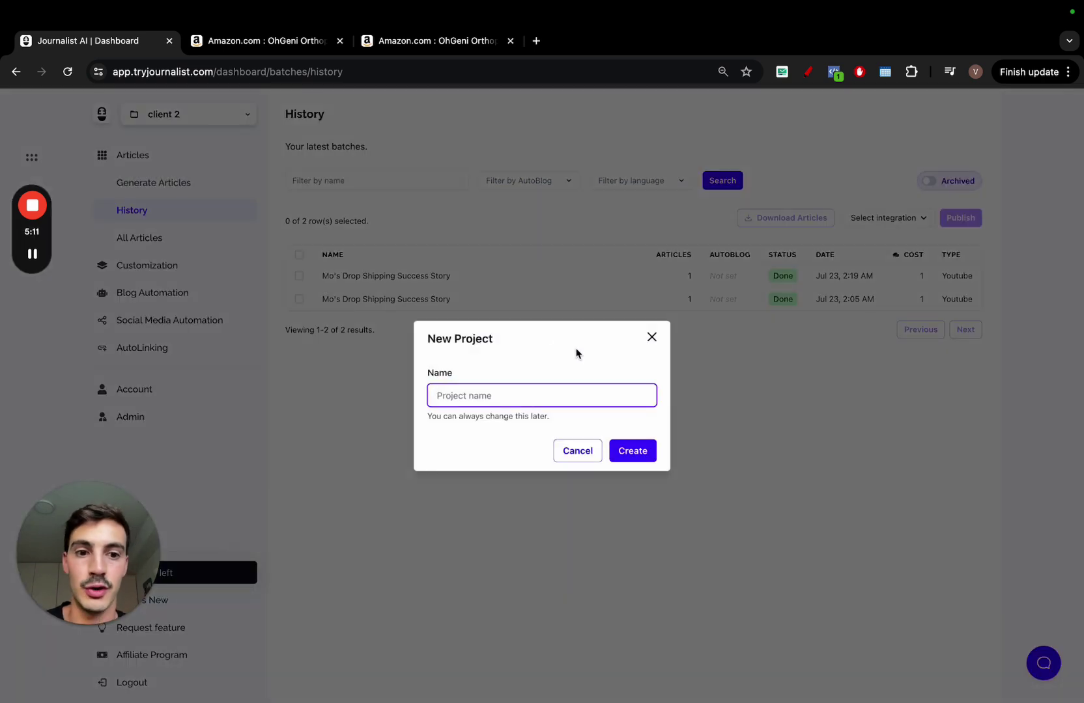
{"action": "left_click", "coordinate": [651, 339]}
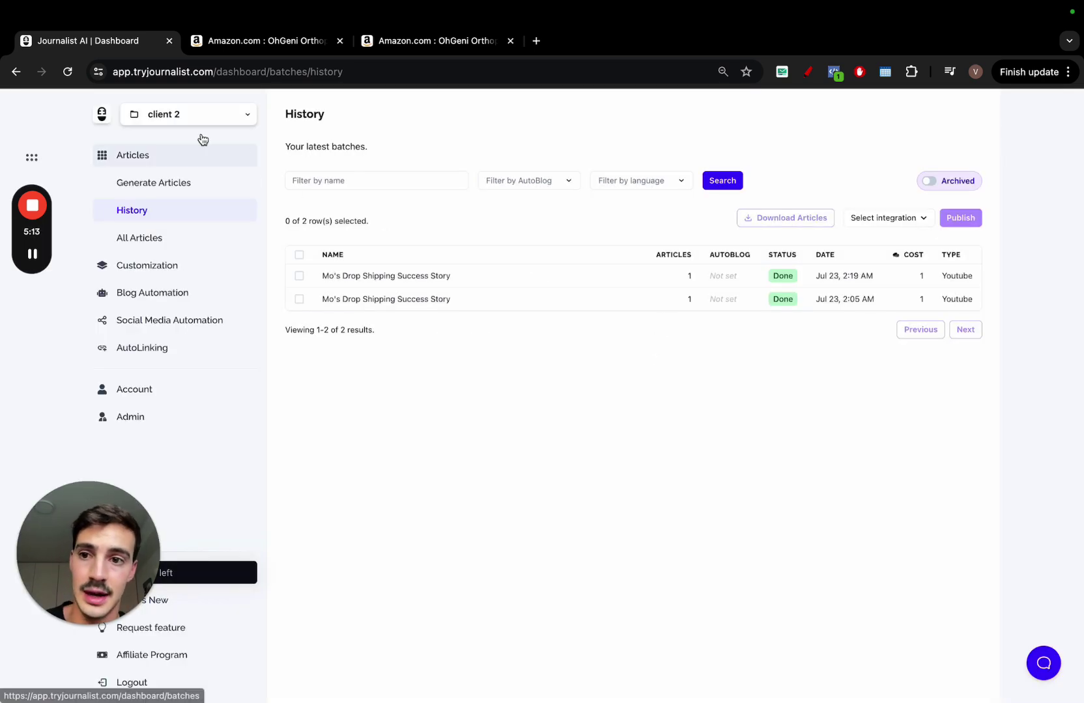
{"action": "left_click", "coordinate": [183, 114]}
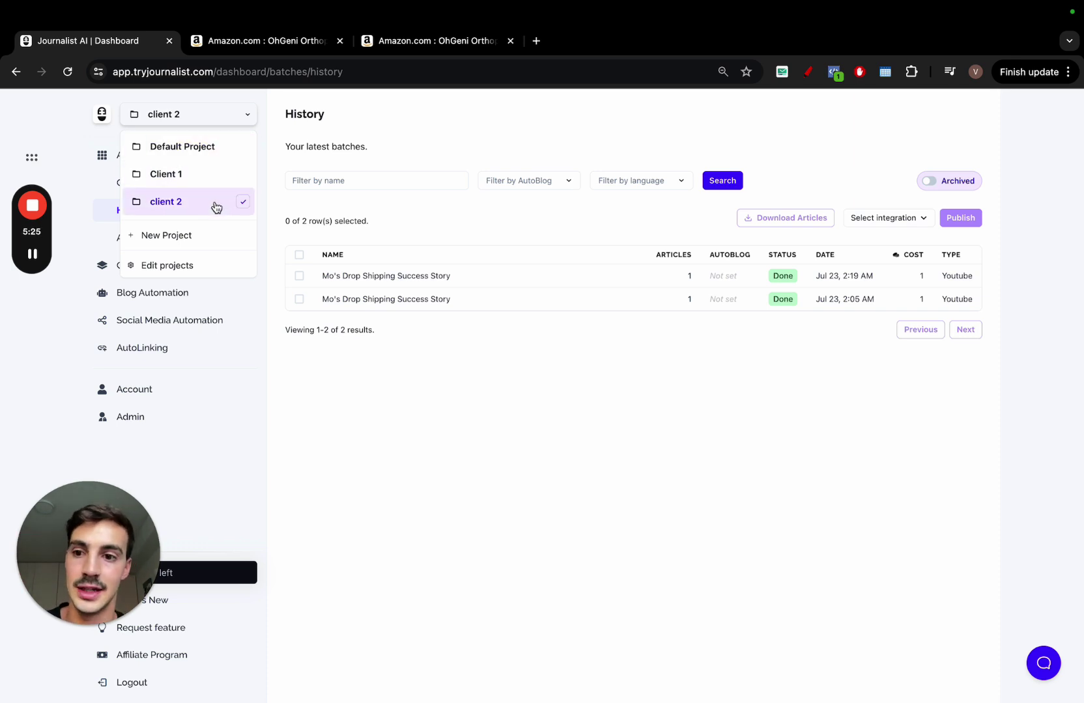
{"action": "left_click", "coordinate": [247, 119]}
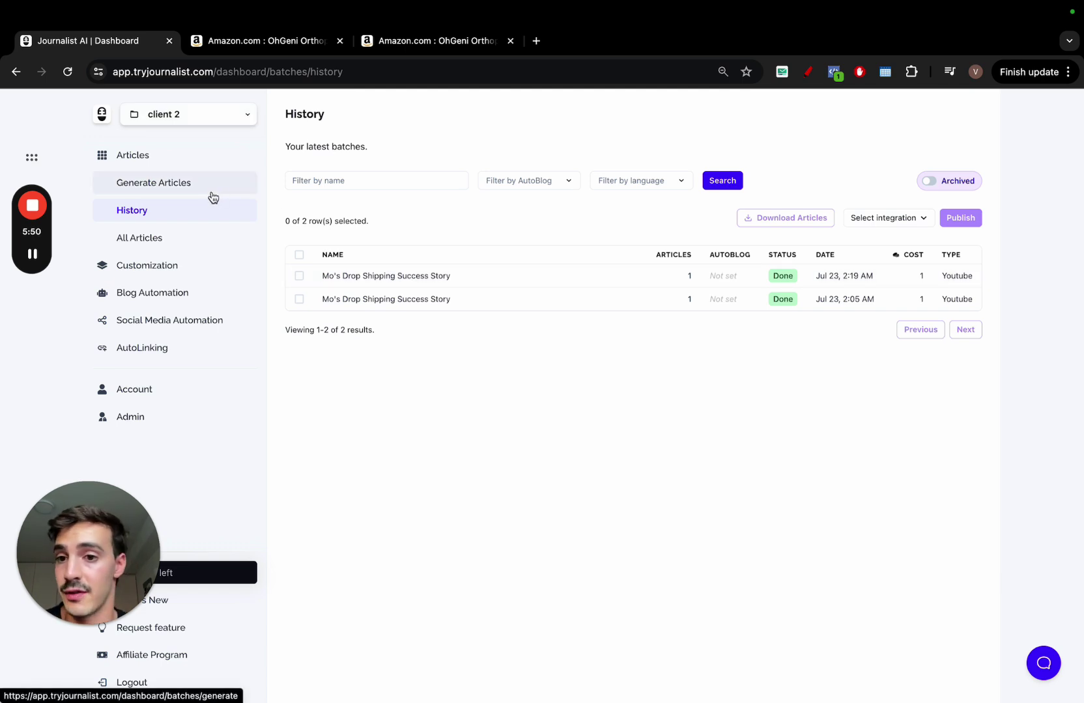
Step: Start a client 2 article using the 'Youtube Video to Blog post' type, with the video URL field focused
{"action": "left_click", "coordinate": [213, 191]}
{"action": "left_click", "coordinate": [348, 261]}
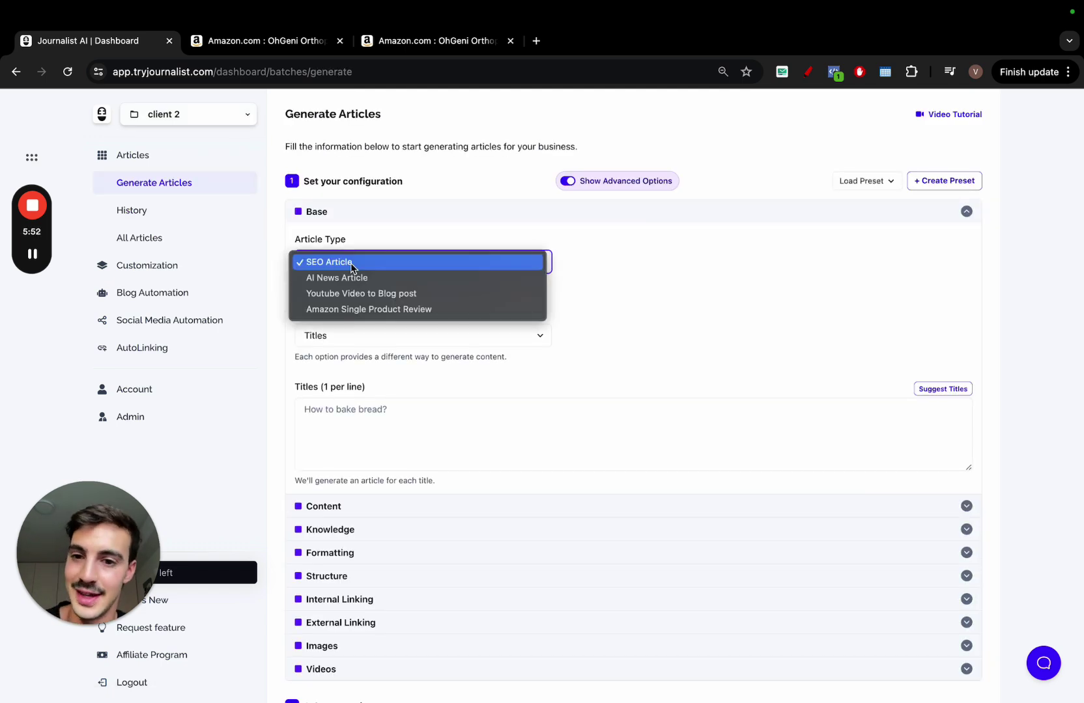
{"action": "left_click", "coordinate": [400, 294]}
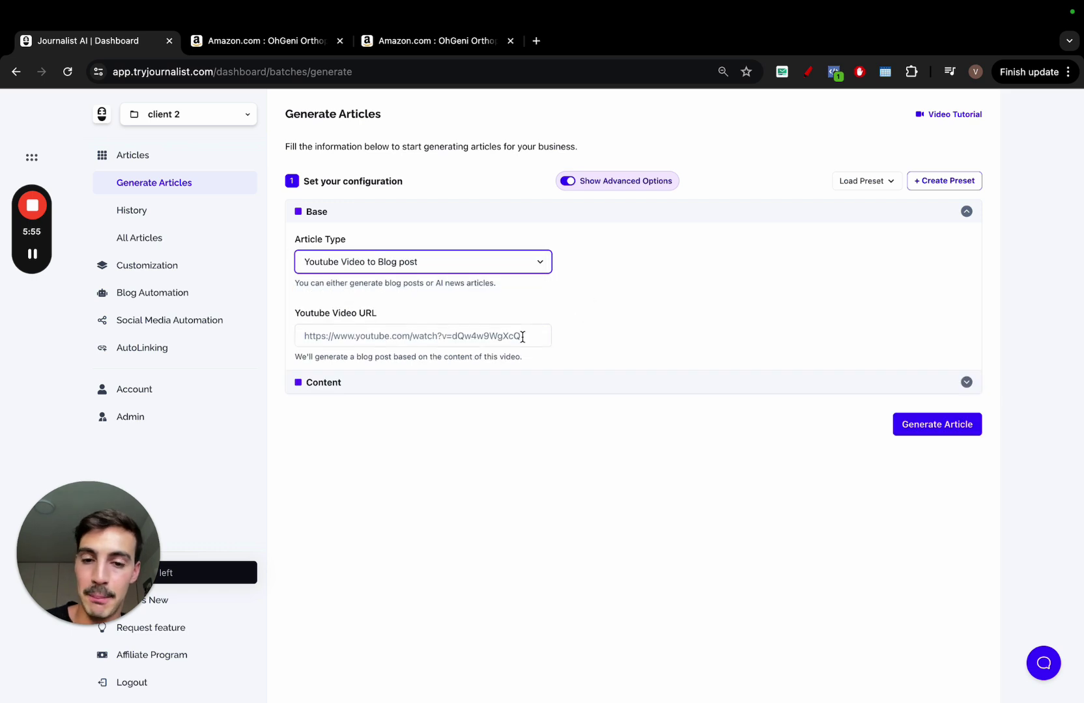
{"action": "left_click", "coordinate": [522, 336]}
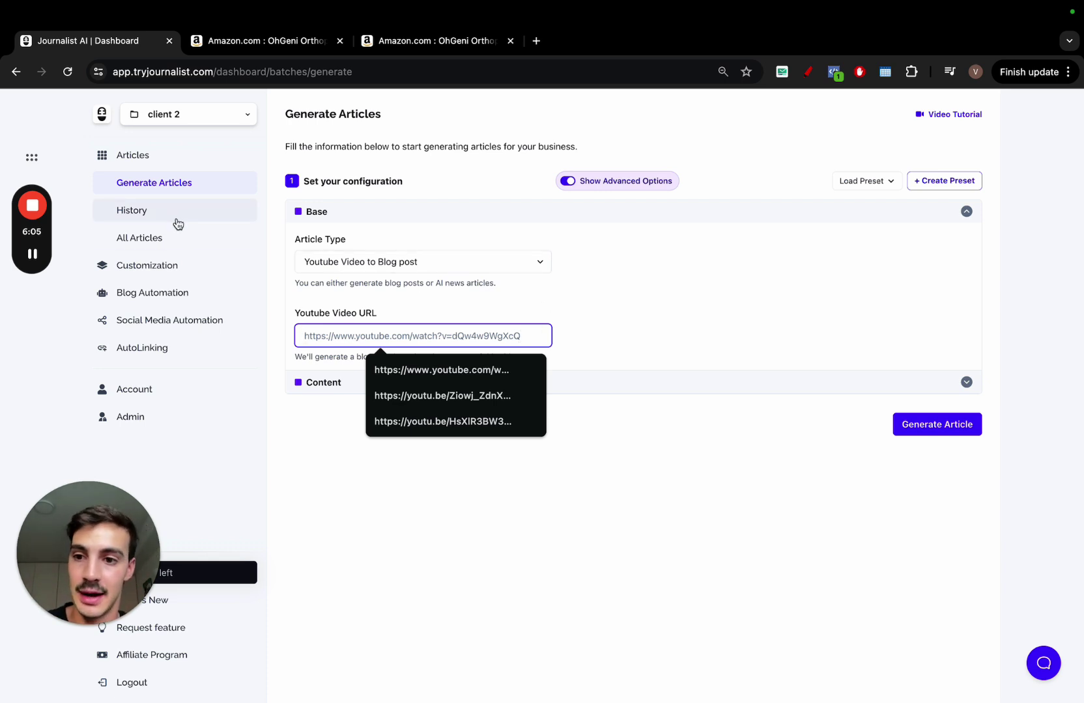
Step: Return to the batch history and switch back to the Default Project
{"action": "left_click", "coordinate": [174, 217]}
{"action": "left_click", "coordinate": [174, 122]}
{"action": "key", "text": "Return"}
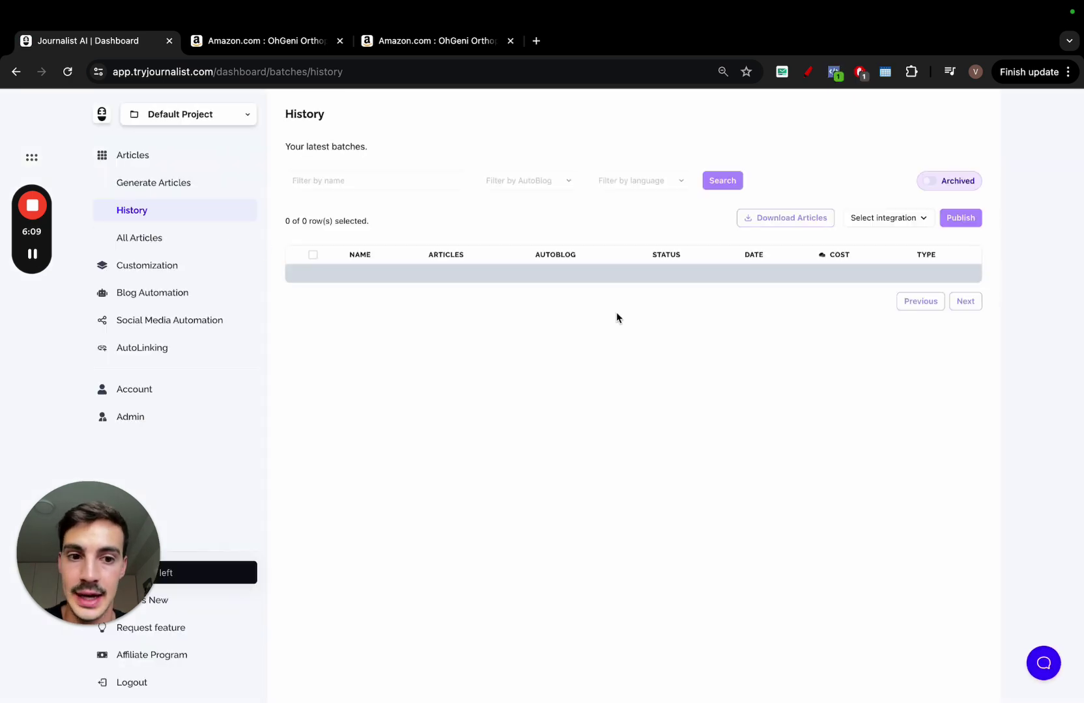
{"action": "scroll", "coordinate": [791, 341], "scroll_direction": "down", "scroll_amount": 1}
{"action": "scroll", "coordinate": [525, 367], "scroll_direction": "down", "scroll_amount": 3}
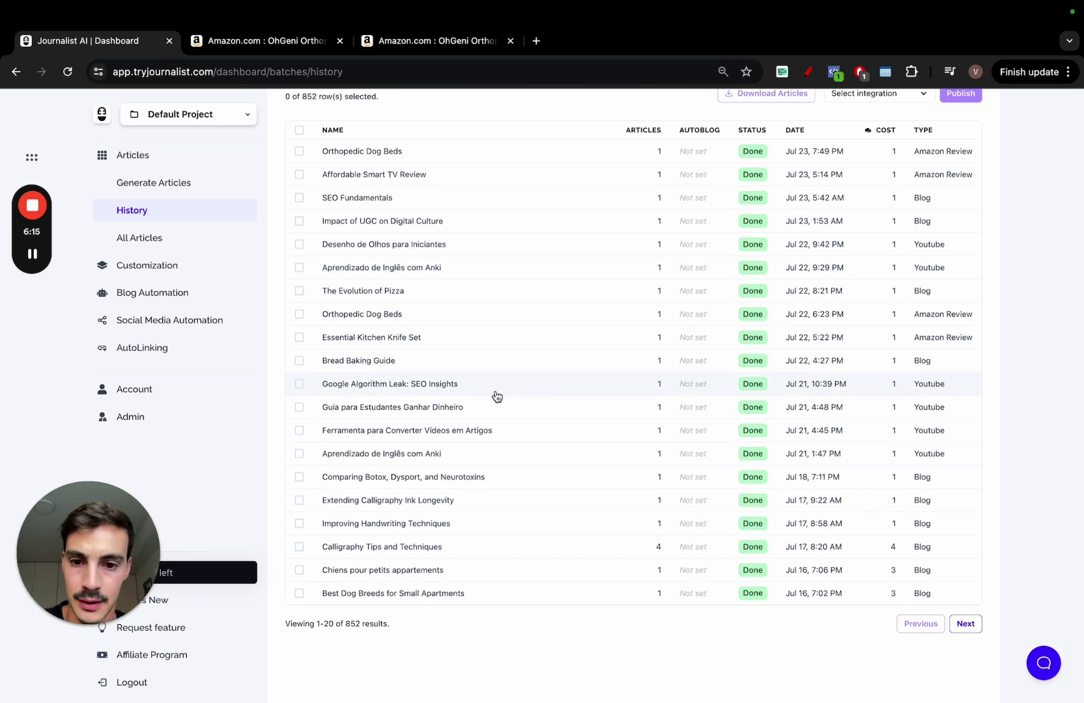
Step: Copy the YouTube Video URL from the Google Algorithm Leak: SEO Insights batch configuration into a new tab
{"action": "left_click", "coordinate": [495, 392]}
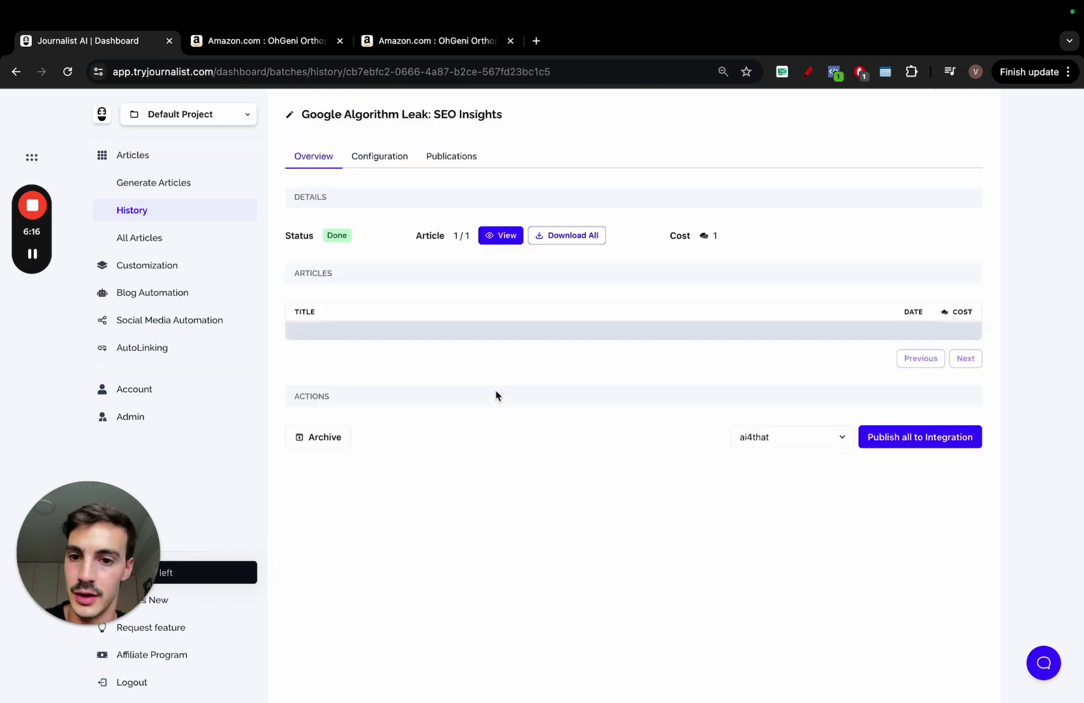
{"action": "left_click", "coordinate": [375, 168]}
{"action": "triple_click", "coordinate": [383, 324]}
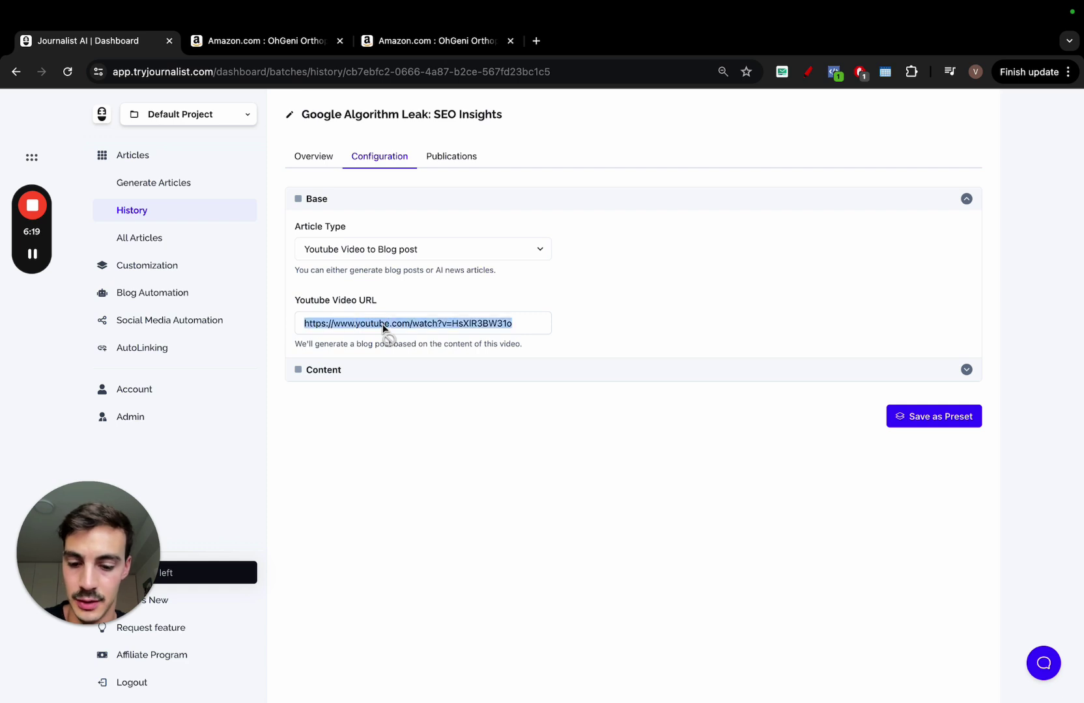
{"action": "key", "text": "ctrl+c"}
{"action": "key", "text": "ctrl+t"}
Step: Load the copied Google algorithm leak video, scroll its page, and return to Journalist AI
{"action": "key", "text": "ctrl+v"}
{"action": "key", "text": "Return"}
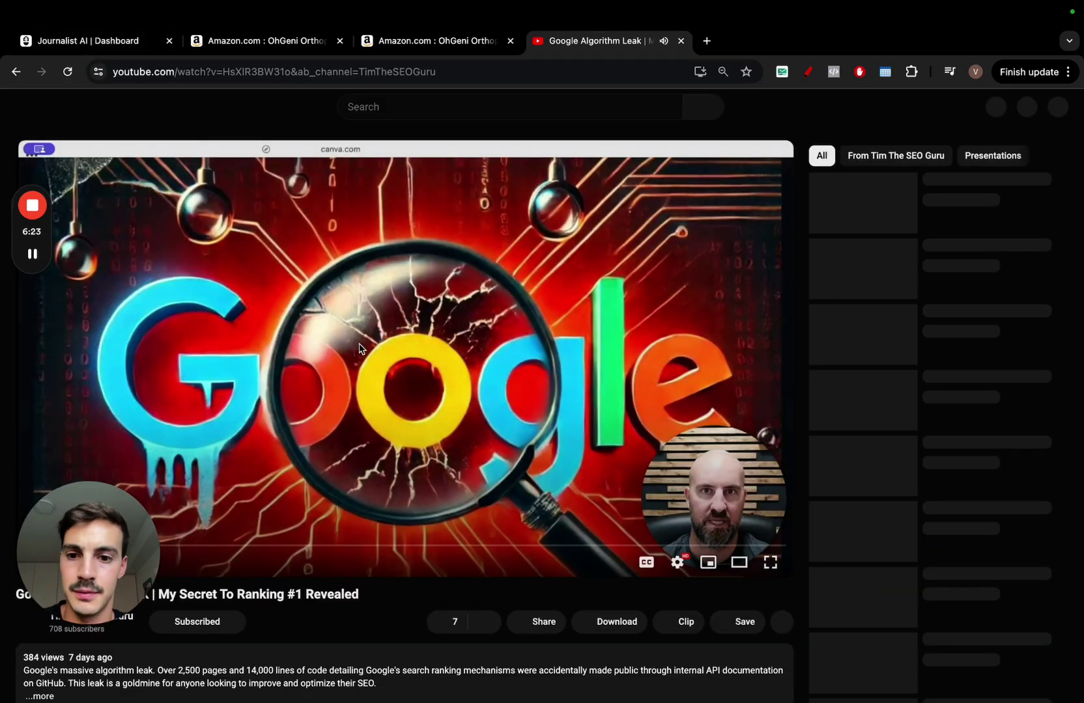
{"action": "scroll", "coordinate": [321, 378], "scroll_direction": "down", "scroll_amount": 1}
{"action": "scroll", "coordinate": [322, 377], "scroll_direction": "down", "scroll_amount": 1}
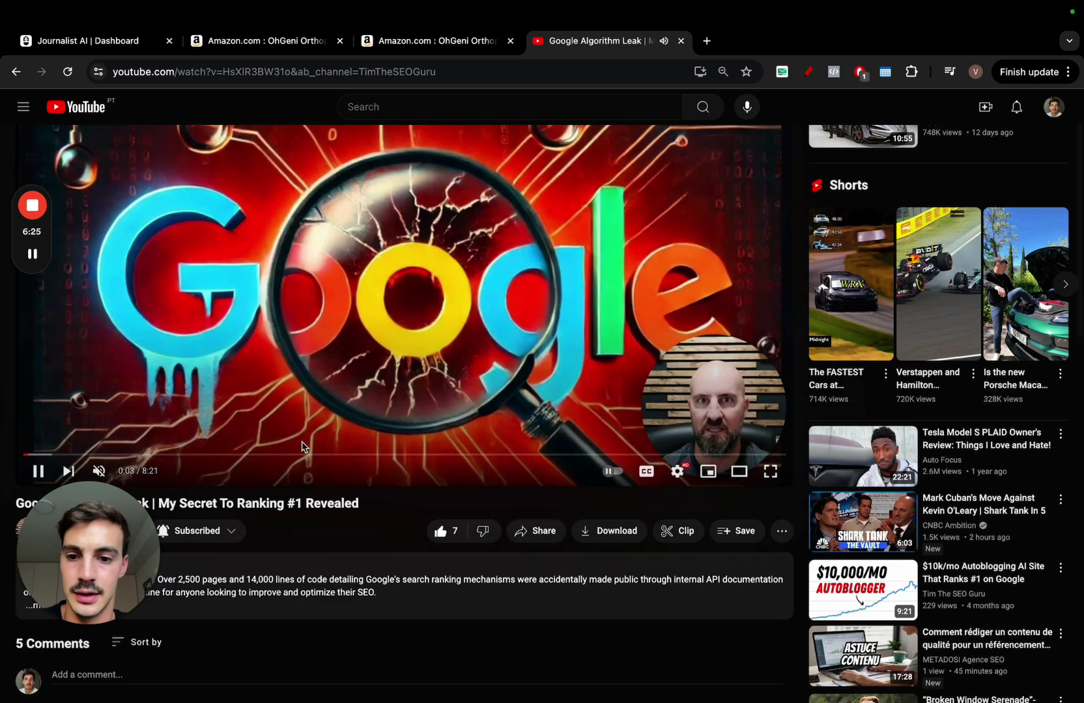
{"action": "scroll", "coordinate": [376, 461], "scroll_direction": "down", "scroll_amount": 1}
{"action": "scroll", "coordinate": [231, 93], "scroll_direction": "up", "scroll_amount": 3}
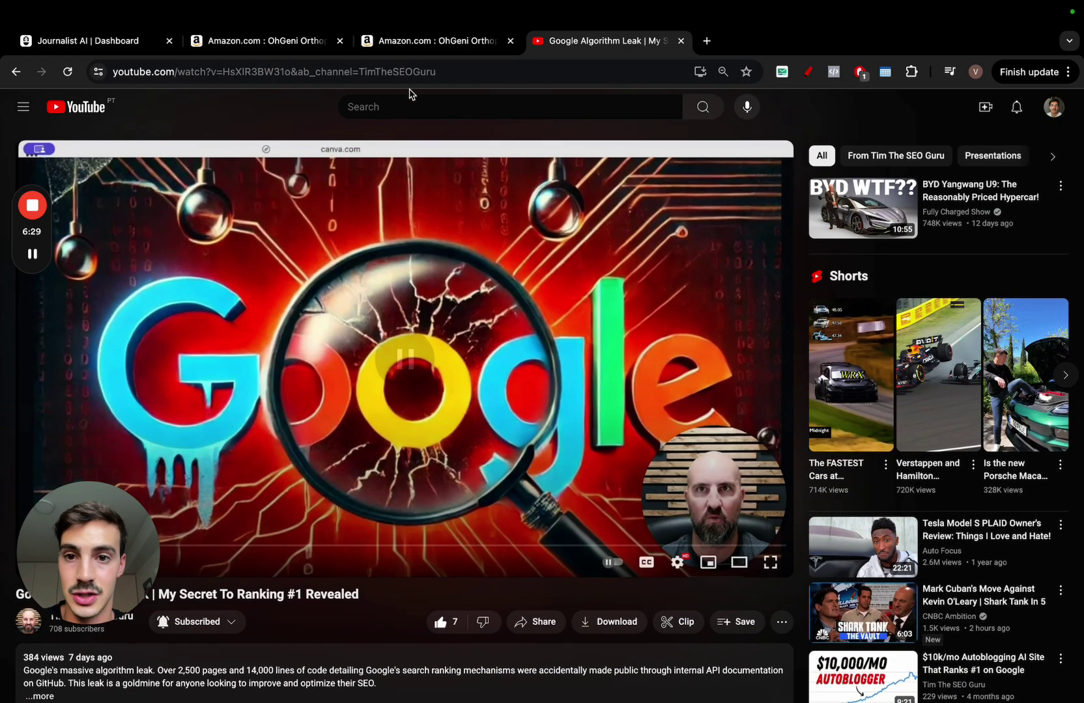
{"action": "left_click", "coordinate": [116, 50]}
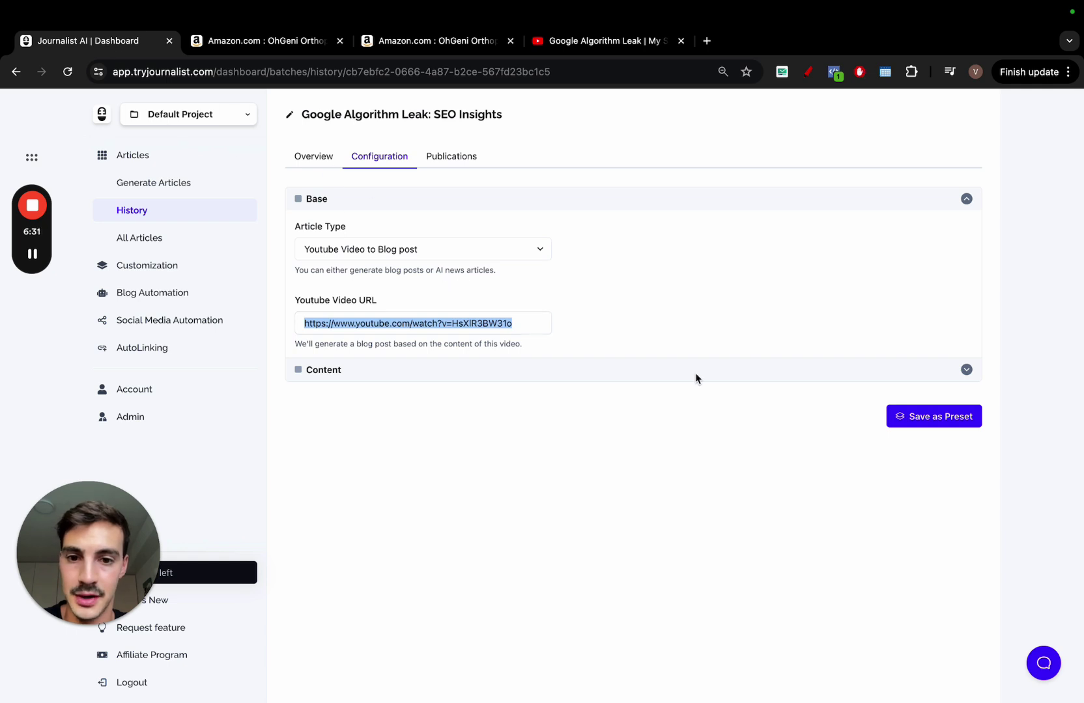
Step: Preview the 542-word article 'Google's Big Algorithm Leak: Key Takeaways for SEO Success', toggling its contents and scrolling
{"action": "left_click", "coordinate": [306, 159]}
{"action": "left_click", "coordinate": [501, 237]}
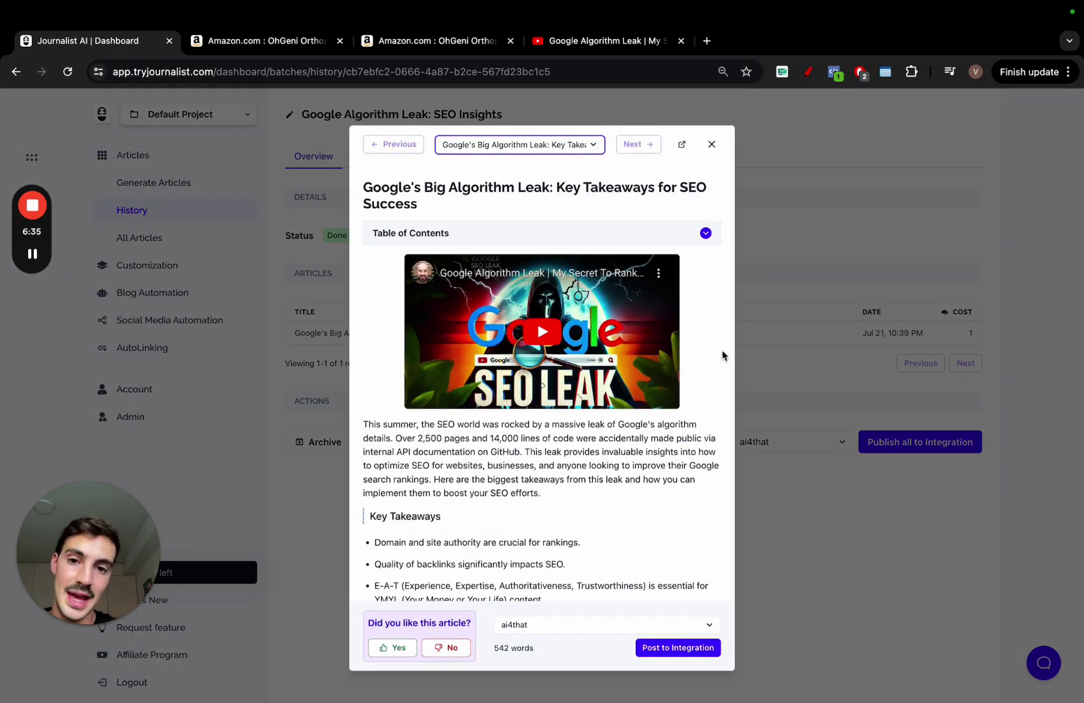
{"action": "left_click", "coordinate": [701, 236]}
{"action": "left_click", "coordinate": [701, 238]}
{"action": "scroll", "coordinate": [702, 240], "scroll_direction": "down", "scroll_amount": 1}
{"action": "scroll", "coordinate": [641, 310], "scroll_direction": "down", "scroll_amount": 3}
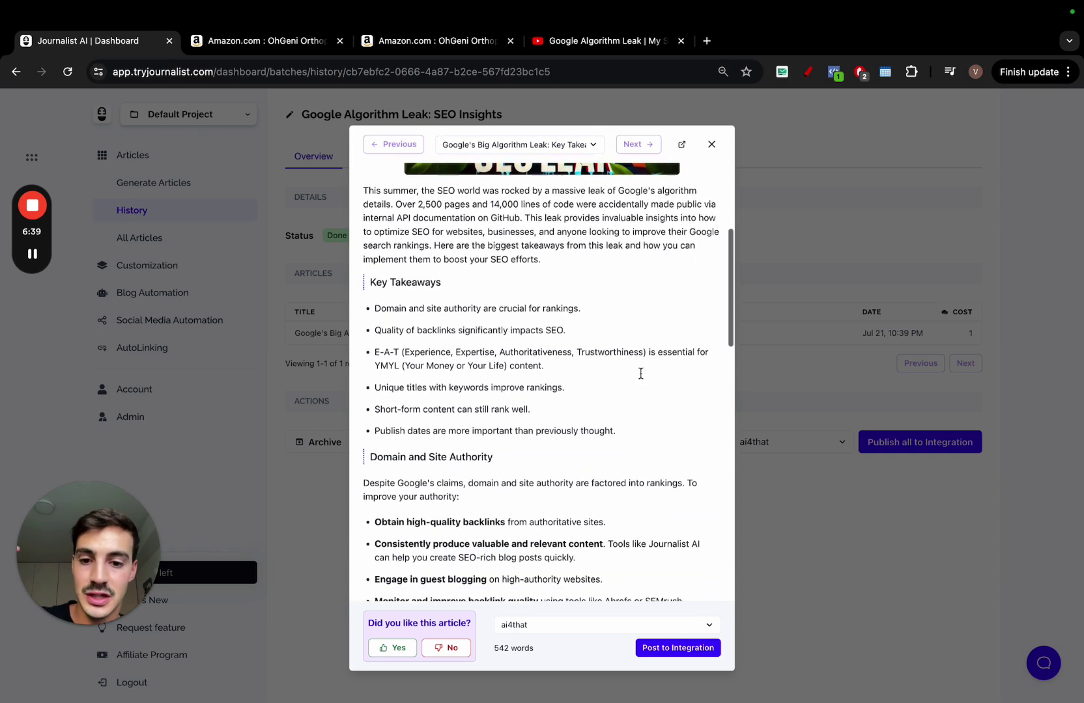
{"action": "scroll", "coordinate": [641, 374], "scroll_direction": "down", "scroll_amount": 10}
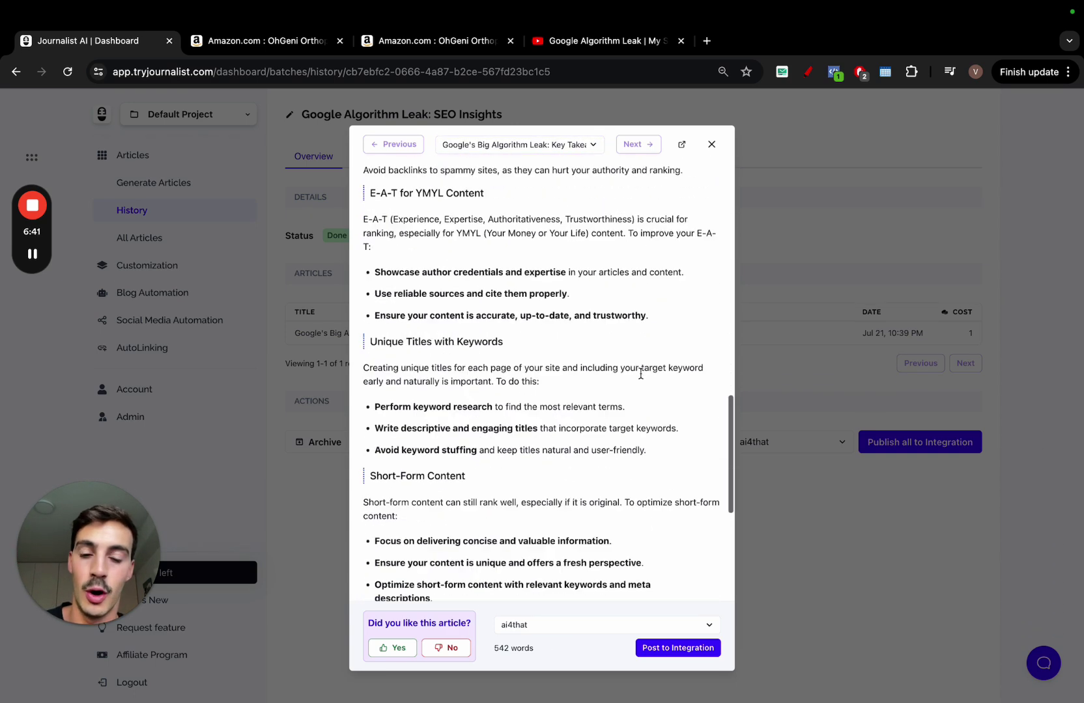
{"action": "scroll", "coordinate": [641, 374], "scroll_direction": "down", "scroll_amount": 5}
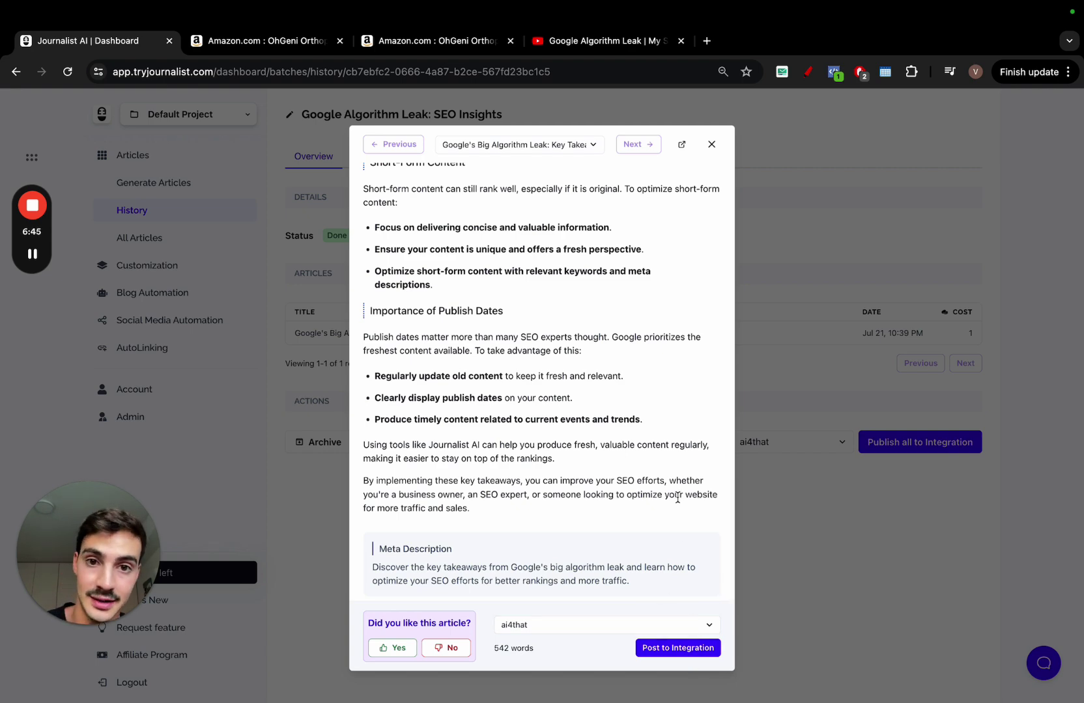
{"action": "scroll", "coordinate": [677, 497], "scroll_direction": "up", "scroll_amount": 20}
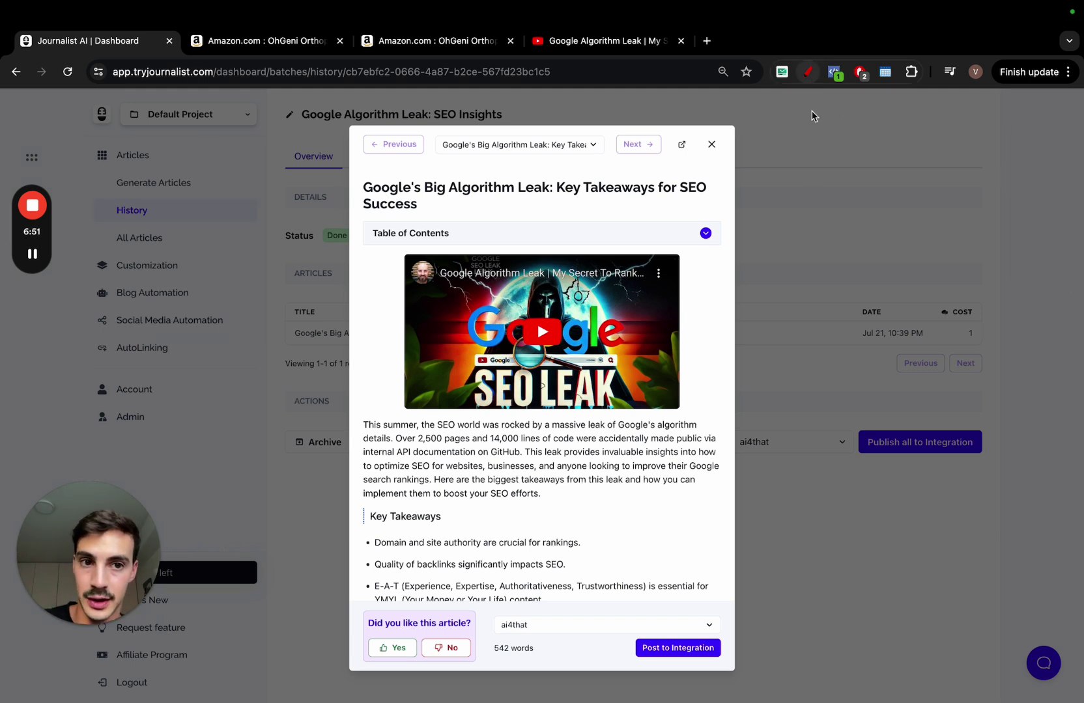
Step: Annotate the article preview with red pen marks, clear them, and close the preview
{"action": "left_click", "coordinate": [808, 71]}
{"action": "mouse_move", "coordinate": [804, 152]}
{"action": "left_mouse_down"}
{"action": "mouse_move", "coordinate": [825, 171]}
{"action": "mouse_move", "coordinate": [810, 212]}
{"action": "mouse_move", "coordinate": [648, 381]}
{"action": "left_mouse_up"}
{"action": "left_click", "coordinate": [795, 224]}
{"action": "left_click", "coordinate": [816, 224]}
{"action": "left_click", "coordinate": [842, 224]}
{"action": "left_click", "coordinate": [858, 225]}
{"action": "left_click_drag", "start_coordinate": [385, 394], "coordinate": [234, 350]}
{"action": "left_click_drag", "start_coordinate": [252, 346], "coordinate": [241, 361]}
{"action": "mouse_move", "coordinate": [207, 322]}
{"action": "left_mouse_down"}
{"action": "mouse_move", "coordinate": [201, 243]}
{"action": "mouse_move", "coordinate": [242, 295]}
{"action": "mouse_move", "coordinate": [211, 325]}
{"action": "left_mouse_up"}
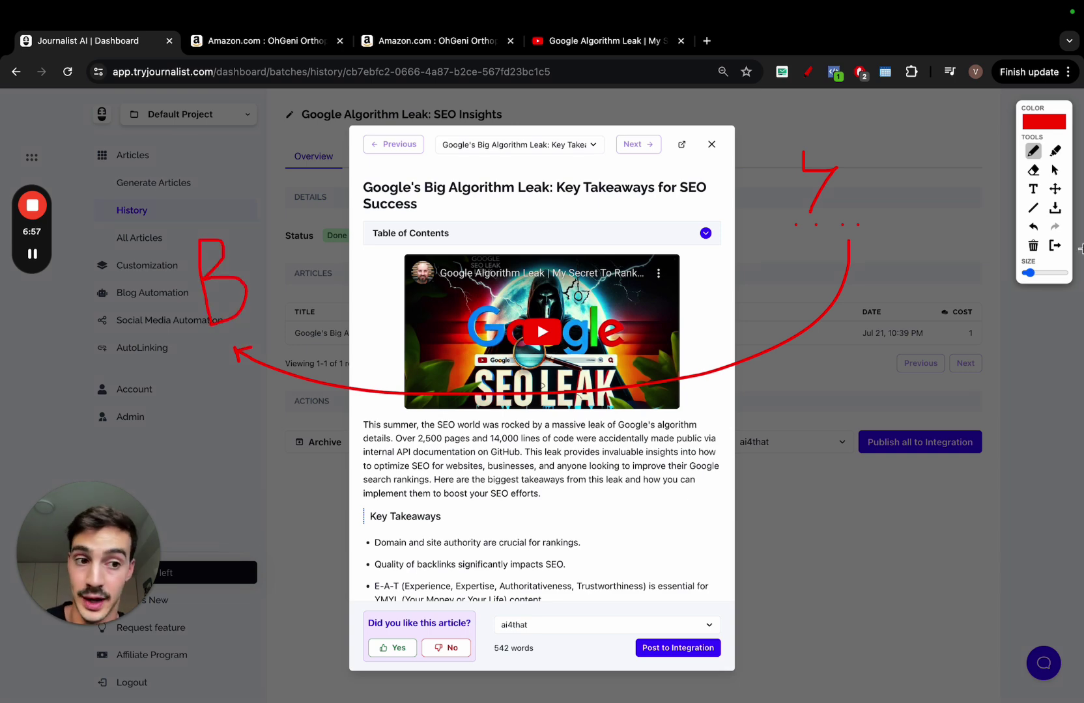
{"action": "left_click", "coordinate": [1056, 246]}
{"action": "left_click", "coordinate": [909, 214]}
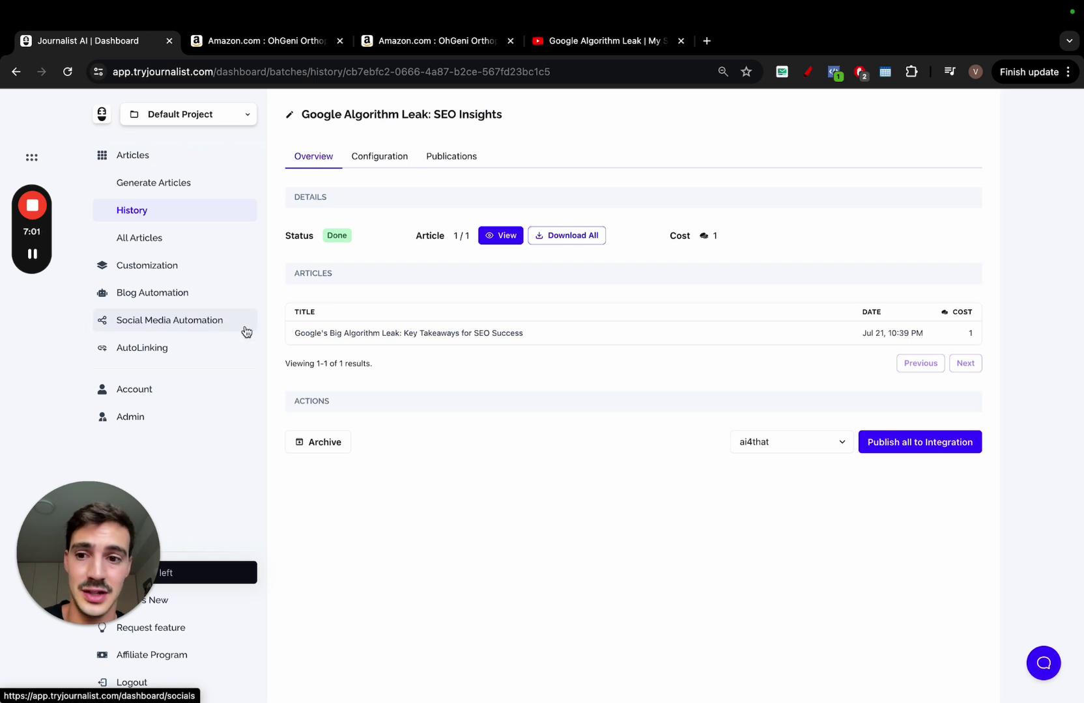
Step: Draw red marks on the batch overview's Overview and DETAILS area and sketch page outlines
{"action": "key", "text": "alt+shift+d"}
{"action": "left_click_drag", "start_coordinate": [242, 152], "coordinate": [241, 233]}
{"action": "mouse_move", "coordinate": [283, 200]}
{"action": "left_mouse_down"}
{"action": "mouse_move", "coordinate": [376, 202]}
{"action": "mouse_move", "coordinate": [415, 222]}
{"action": "mouse_move", "coordinate": [396, 188]}
{"action": "mouse_move", "coordinate": [535, 217]}
{"action": "mouse_move", "coordinate": [531, 187]}
{"action": "left_mouse_up"}
{"action": "left_click_drag", "start_coordinate": [614, 200], "coordinate": [739, 202]}
{"action": "mouse_move", "coordinate": [785, 138]}
{"action": "left_mouse_down"}
{"action": "mouse_move", "coordinate": [784, 344]}
{"action": "mouse_move", "coordinate": [898, 199]}
{"action": "mouse_move", "coordinate": [831, 156]}
{"action": "mouse_move", "coordinate": [844, 204]}
{"action": "mouse_move", "coordinate": [813, 176]}
{"action": "mouse_move", "coordinate": [861, 151]}
{"action": "left_mouse_up"}
{"action": "left_click_drag", "start_coordinate": [817, 224], "coordinate": [908, 224]}
{"action": "mouse_move", "coordinate": [834, 244]}
{"action": "left_mouse_down"}
{"action": "mouse_move", "coordinate": [868, 244]}
{"action": "mouse_move", "coordinate": [847, 261]}
{"action": "left_mouse_up"}
{"action": "mouse_move", "coordinate": [936, 148]}
{"action": "left_mouse_down"}
{"action": "mouse_move", "coordinate": [996, 315]}
{"action": "mouse_move", "coordinate": [939, 163]}
{"action": "left_mouse_up"}
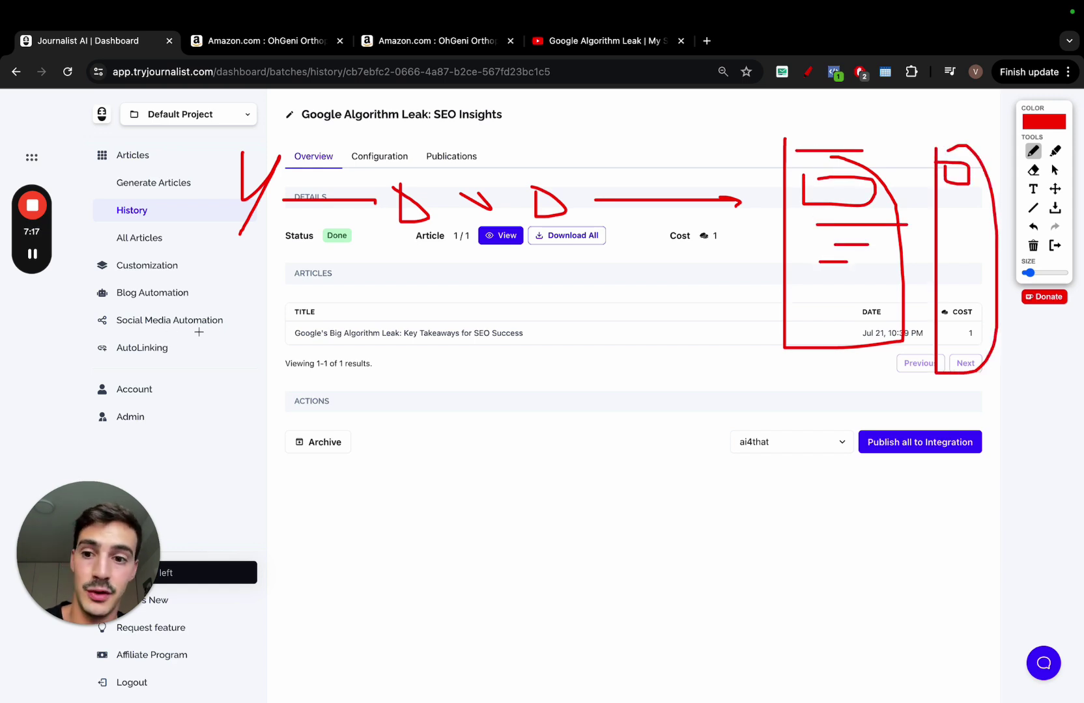
{"action": "left_click_drag", "start_coordinate": [286, 321], "coordinate": [219, 321]}
Step: Add curved arrows, marks and a sketched box, then clear all drawings and exit the overlay
{"action": "mouse_move", "coordinate": [854, 318]}
{"action": "left_mouse_down"}
{"action": "mouse_move", "coordinate": [653, 446]}
{"action": "mouse_move", "coordinate": [671, 453]}
{"action": "left_mouse_up"}
{"action": "mouse_move", "coordinate": [962, 357]}
{"action": "left_mouse_down"}
{"action": "mouse_move", "coordinate": [685, 507]}
{"action": "mouse_move", "coordinate": [717, 515]}
{"action": "left_mouse_up"}
{"action": "mouse_move", "coordinate": [549, 374]}
{"action": "left_mouse_down"}
{"action": "mouse_move", "coordinate": [549, 454]}
{"action": "mouse_move", "coordinate": [567, 384]}
{"action": "left_mouse_up"}
{"action": "mouse_move", "coordinate": [544, 538]}
{"action": "left_mouse_down"}
{"action": "mouse_move", "coordinate": [635, 557]}
{"action": "mouse_move", "coordinate": [609, 566]}
{"action": "left_mouse_up"}
{"action": "mouse_move", "coordinate": [680, 592]}
{"action": "left_mouse_down"}
{"action": "mouse_move", "coordinate": [680, 642]}
{"action": "mouse_move", "coordinate": [771, 644]}
{"action": "left_mouse_up"}
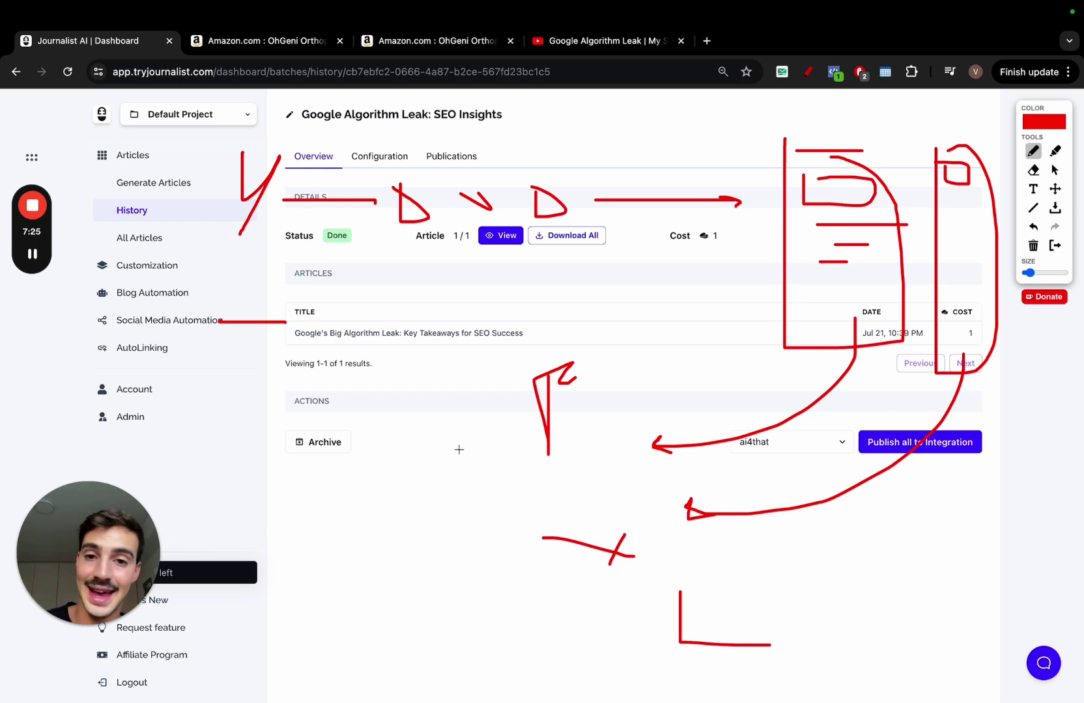
{"action": "mouse_move", "coordinate": [390, 395]}
{"action": "left_mouse_down"}
{"action": "mouse_move", "coordinate": [493, 523]}
{"action": "mouse_move", "coordinate": [449, 384]}
{"action": "mouse_move", "coordinate": [402, 394]}
{"action": "mouse_move", "coordinate": [403, 435]}
{"action": "mouse_move", "coordinate": [456, 392]}
{"action": "mouse_move", "coordinate": [423, 404]}
{"action": "left_mouse_up"}
{"action": "mouse_move", "coordinate": [407, 450]}
{"action": "left_mouse_down"}
{"action": "mouse_move", "coordinate": [449, 451]}
{"action": "mouse_move", "coordinate": [779, 330]}
{"action": "left_mouse_up"}
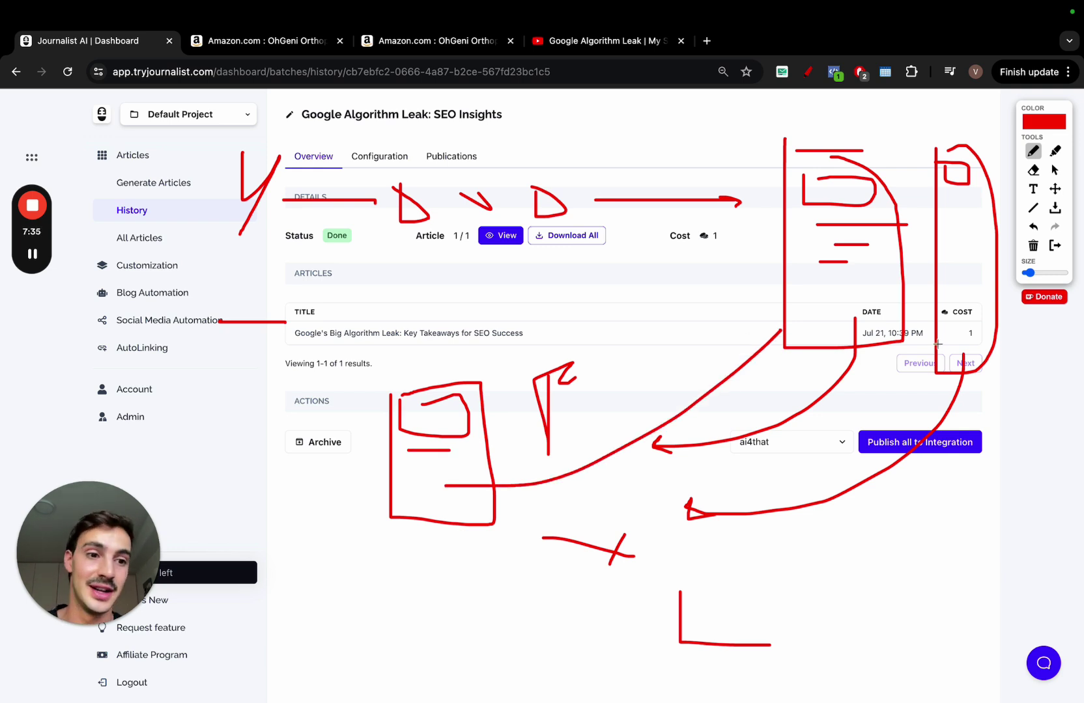
{"action": "left_click", "coordinate": [1055, 246]}
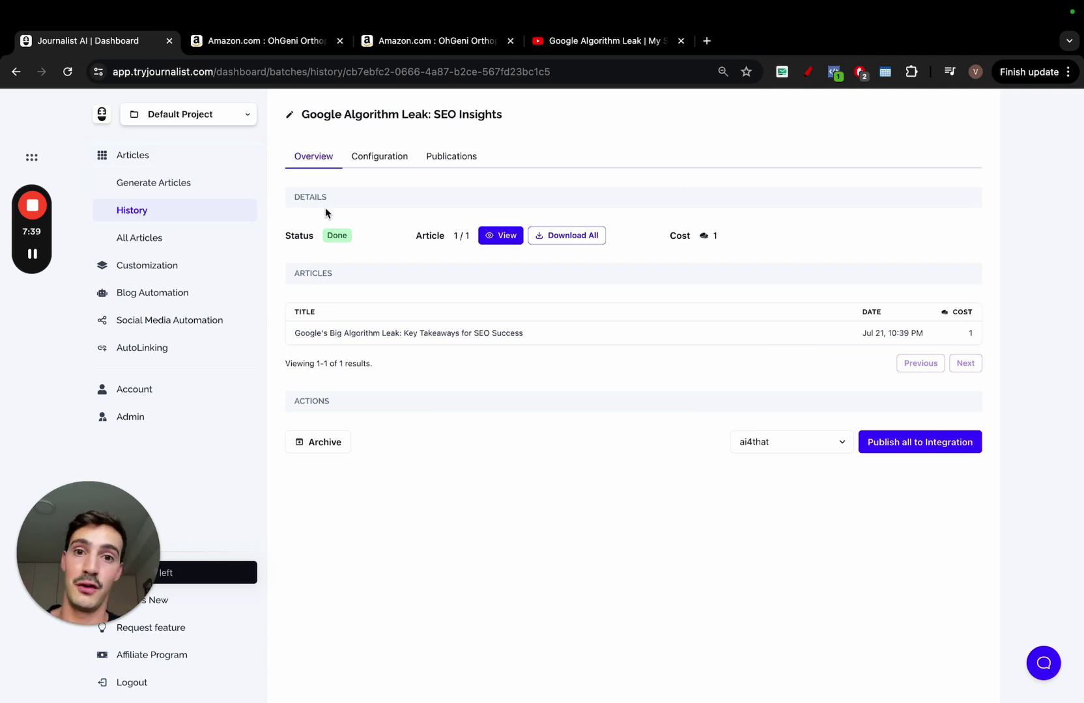
Step: Show Generate Articles with the Base section collapsed, then open and close the support chat twice
{"action": "left_click", "coordinate": [105, 118]}
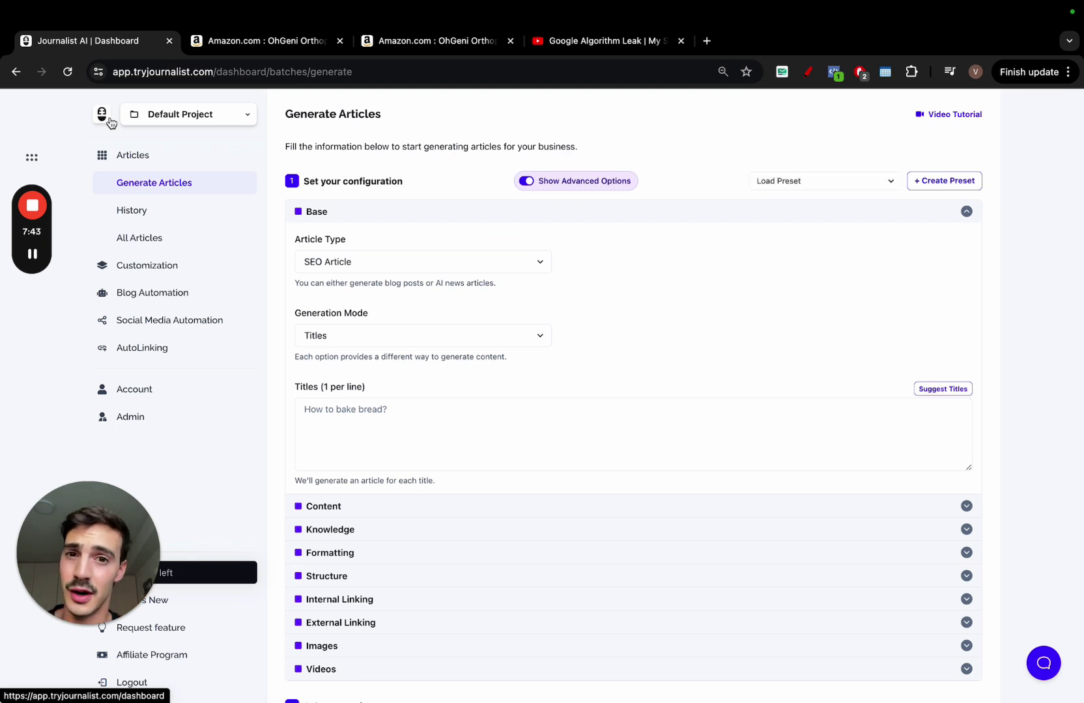
{"action": "left_click", "coordinate": [430, 213]}
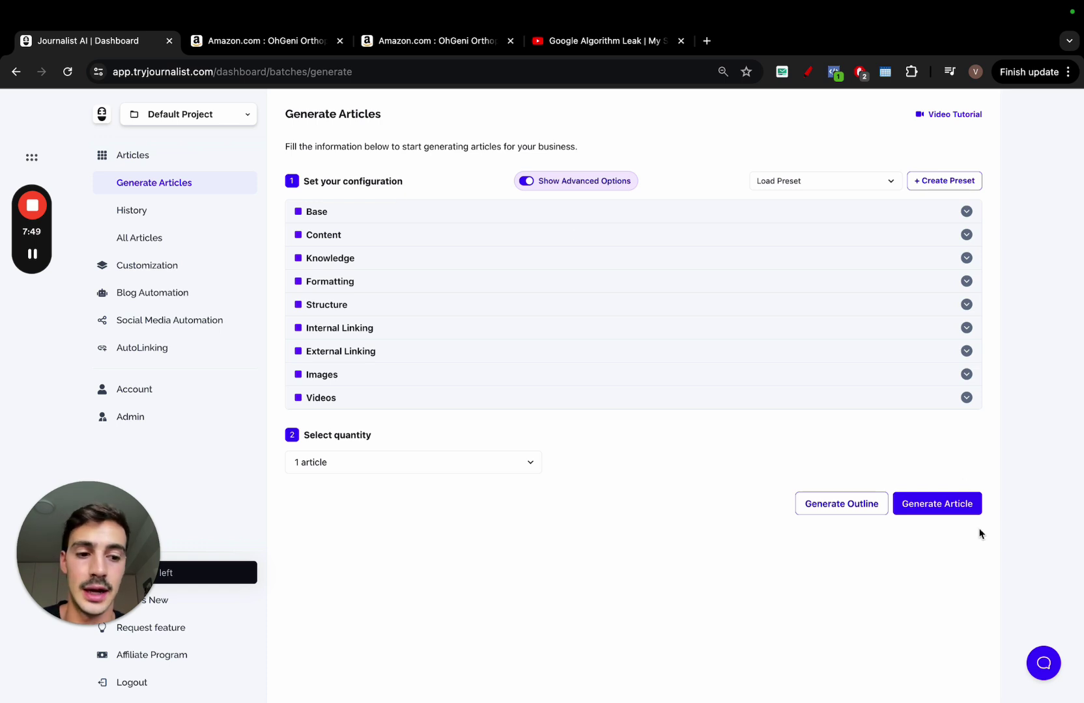
{"action": "left_click", "coordinate": [1042, 662]}
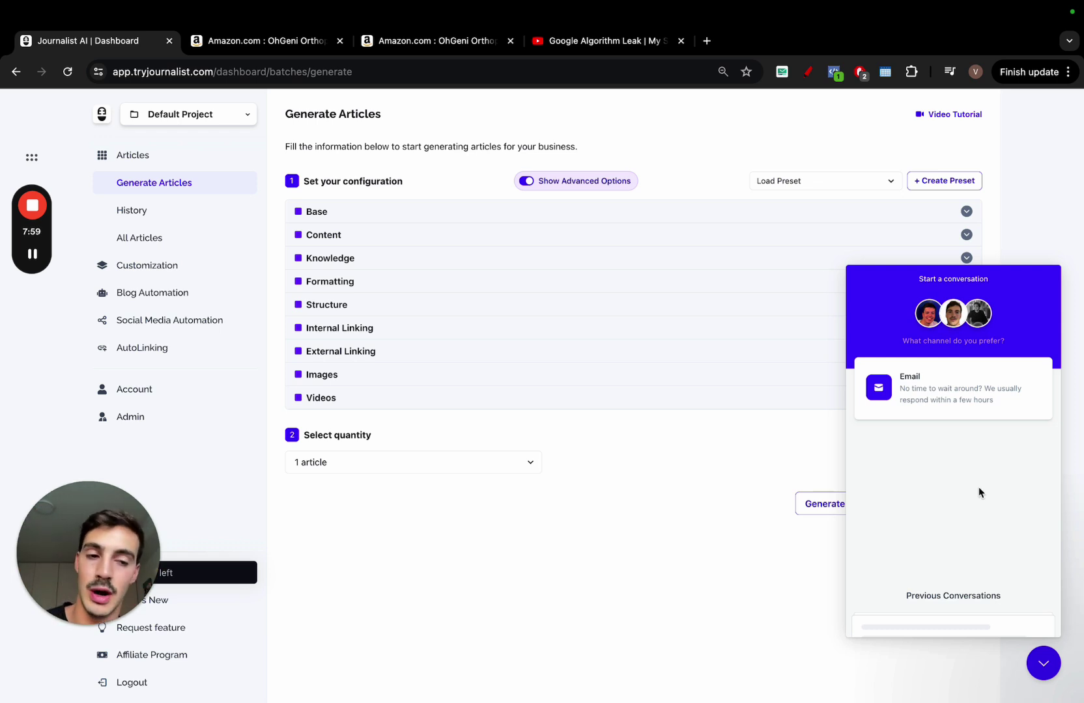
{"action": "left_click", "coordinate": [1044, 663]}
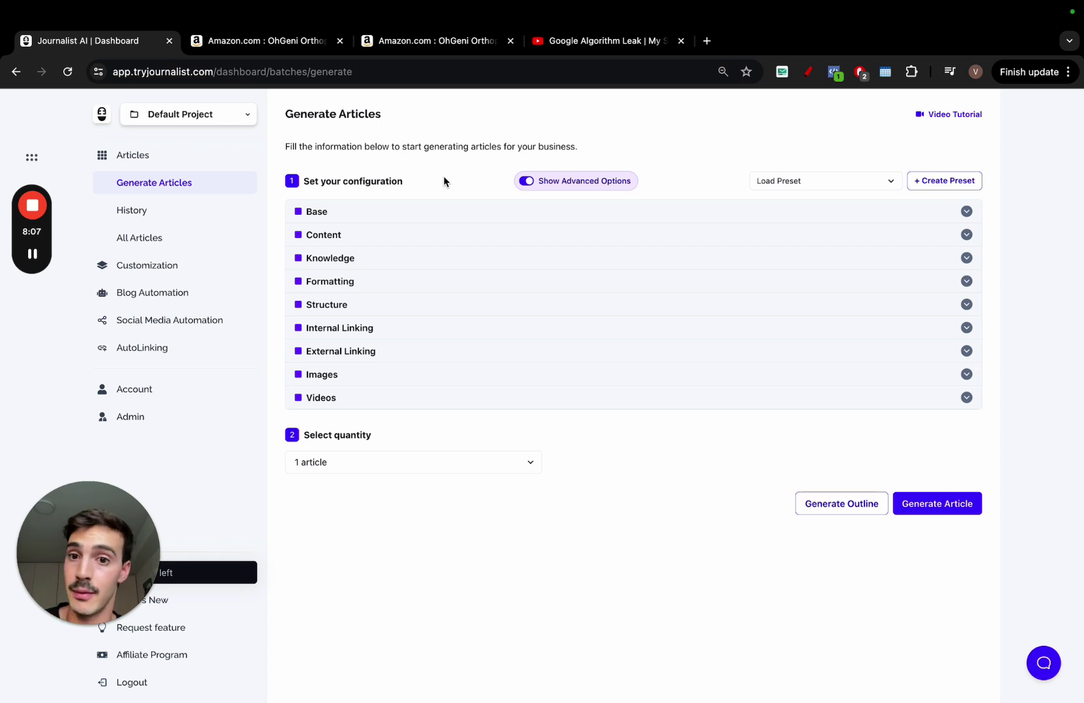
{"action": "left_click", "coordinate": [1044, 663]}
{"action": "left_click", "coordinate": [1044, 663]}
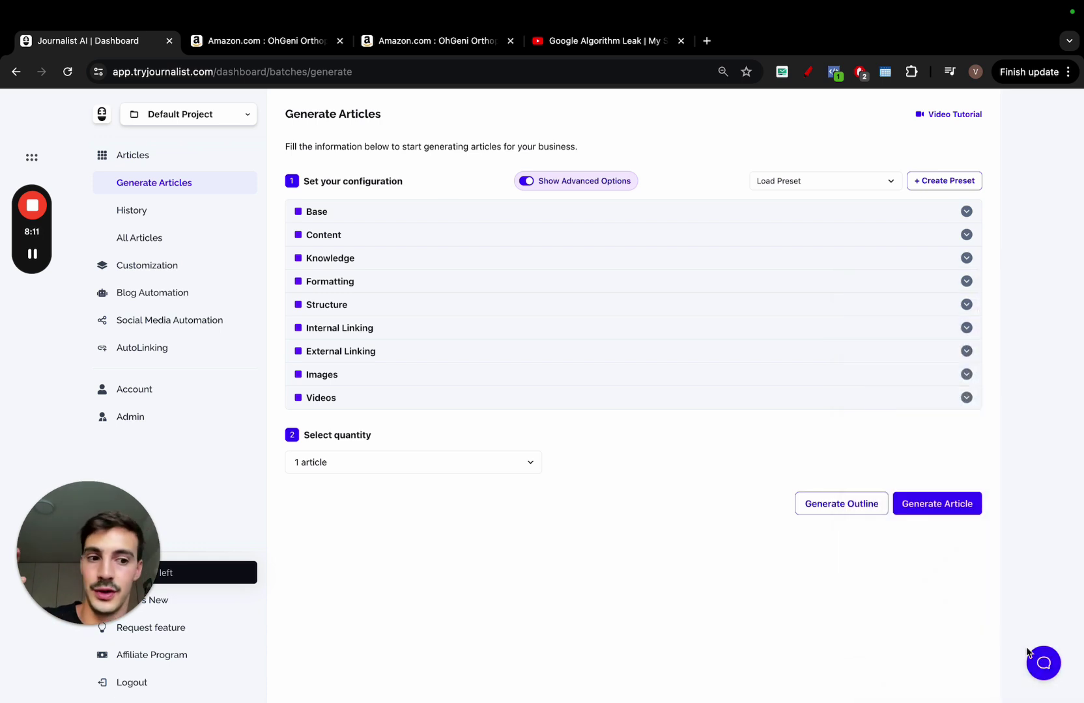